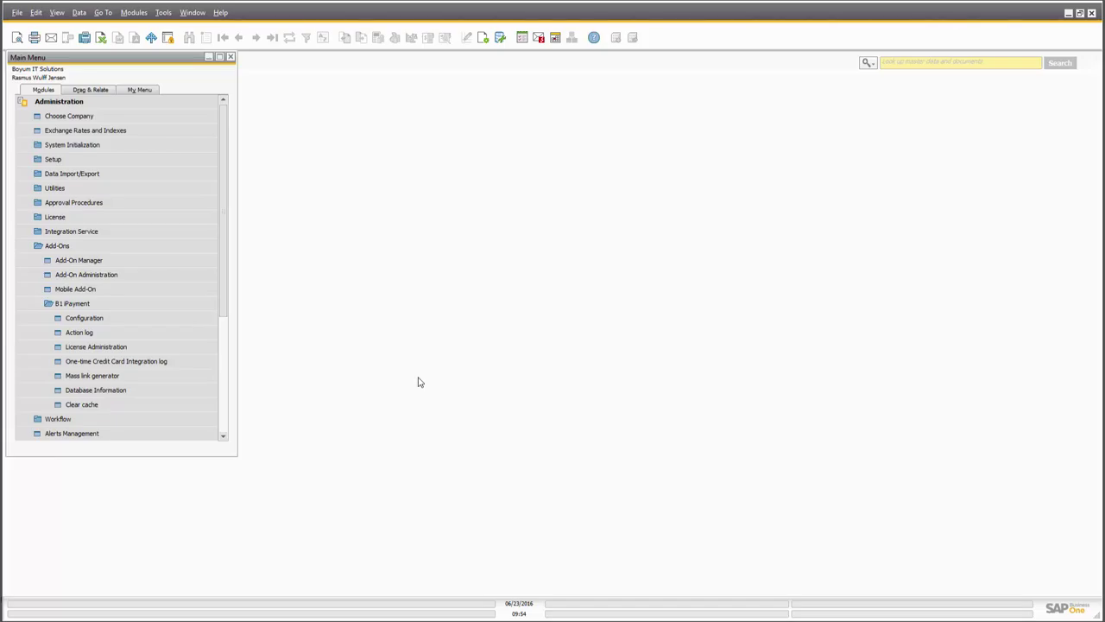
Check the B1 iPayment add-on in the installed add-ons list
left_click(82, 261)
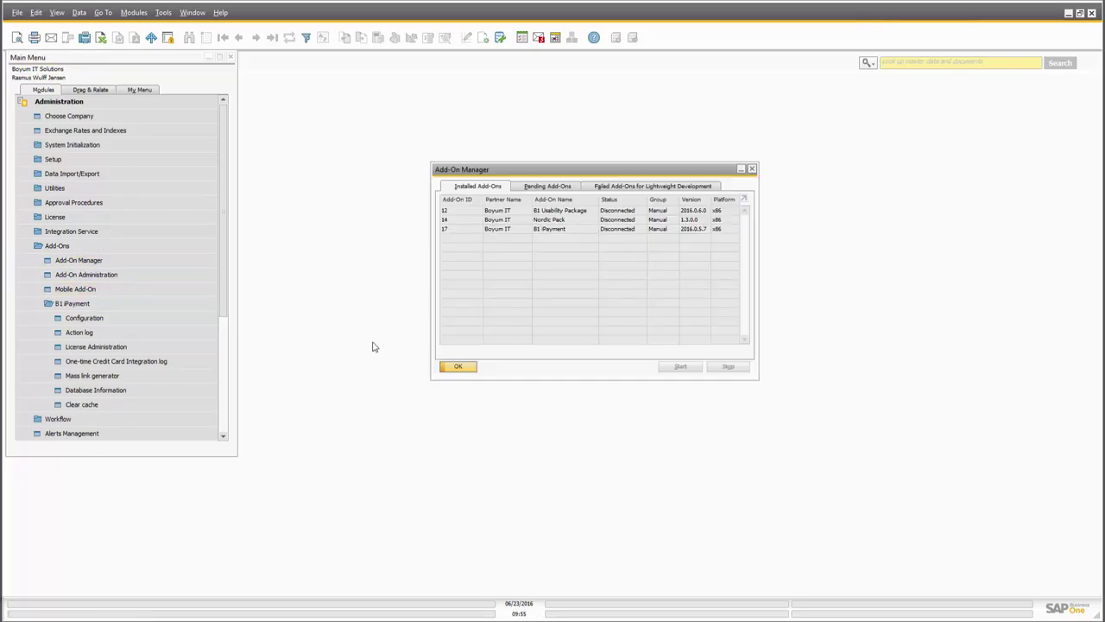
left_click(559, 229)
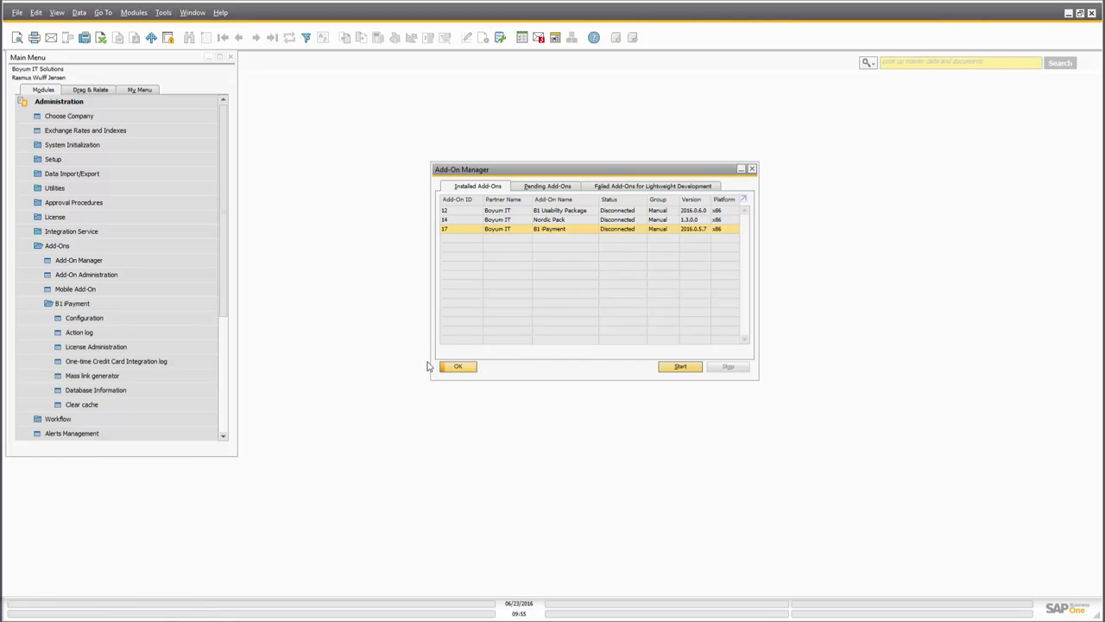
left_click(455, 366)
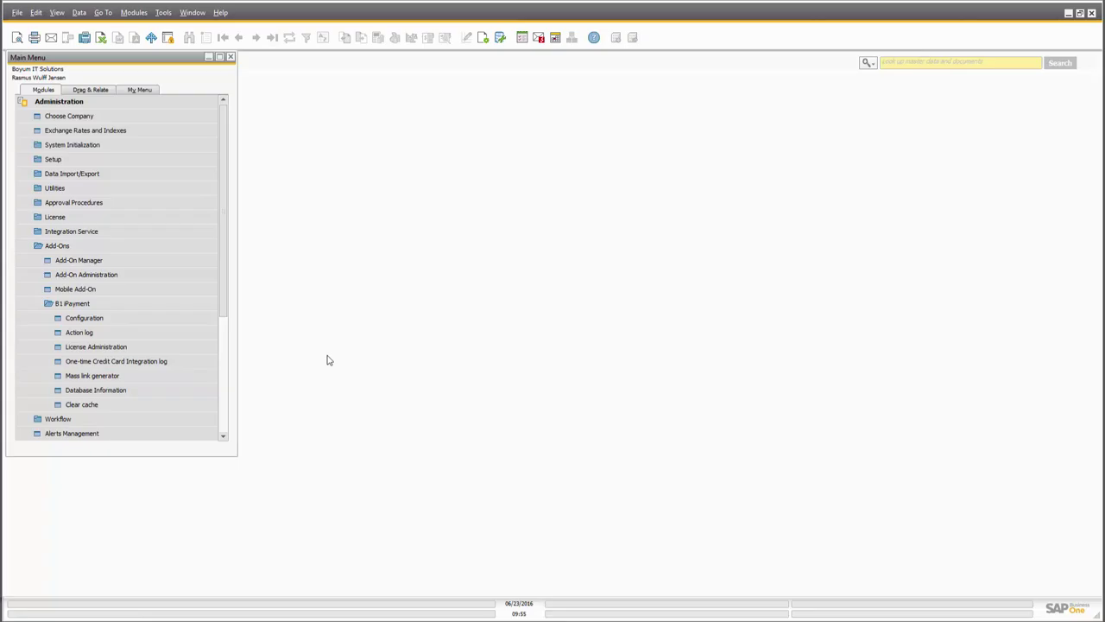
In iPayment Configuration, keep Authorize.NET as the payment gateway and confirm it
left_click(135, 318)
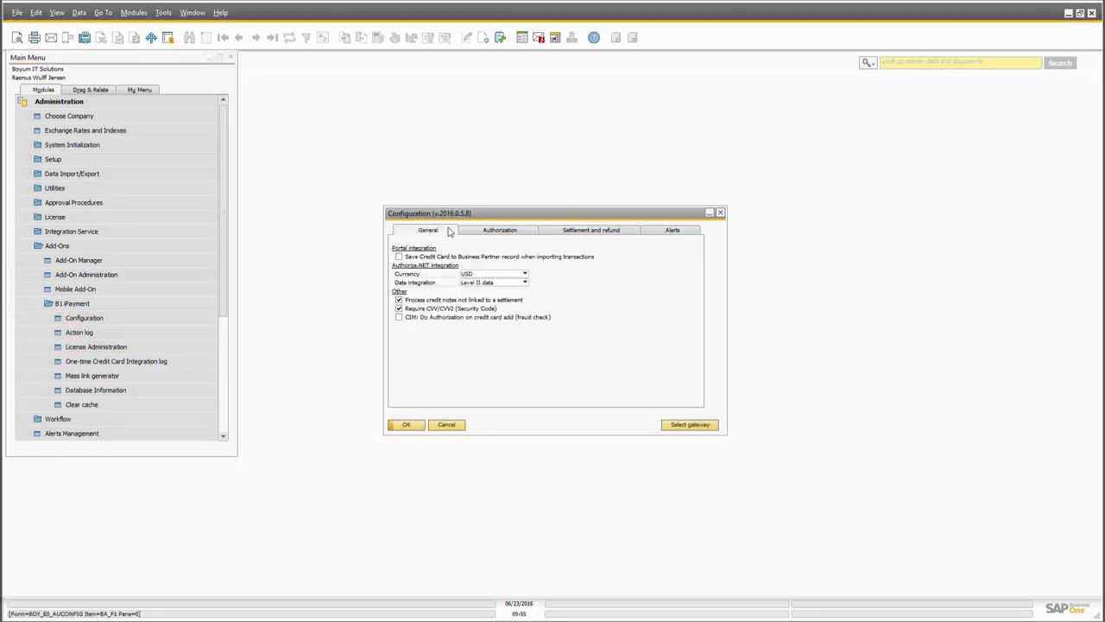
left_click(677, 423)
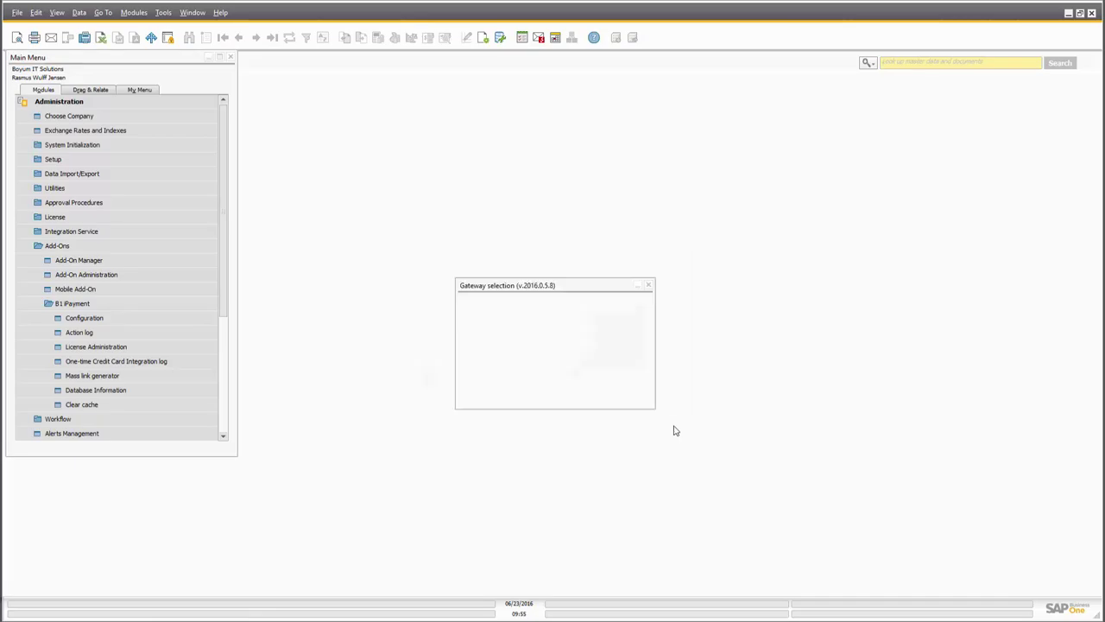
left_click_drag(494, 263, 445, 206)
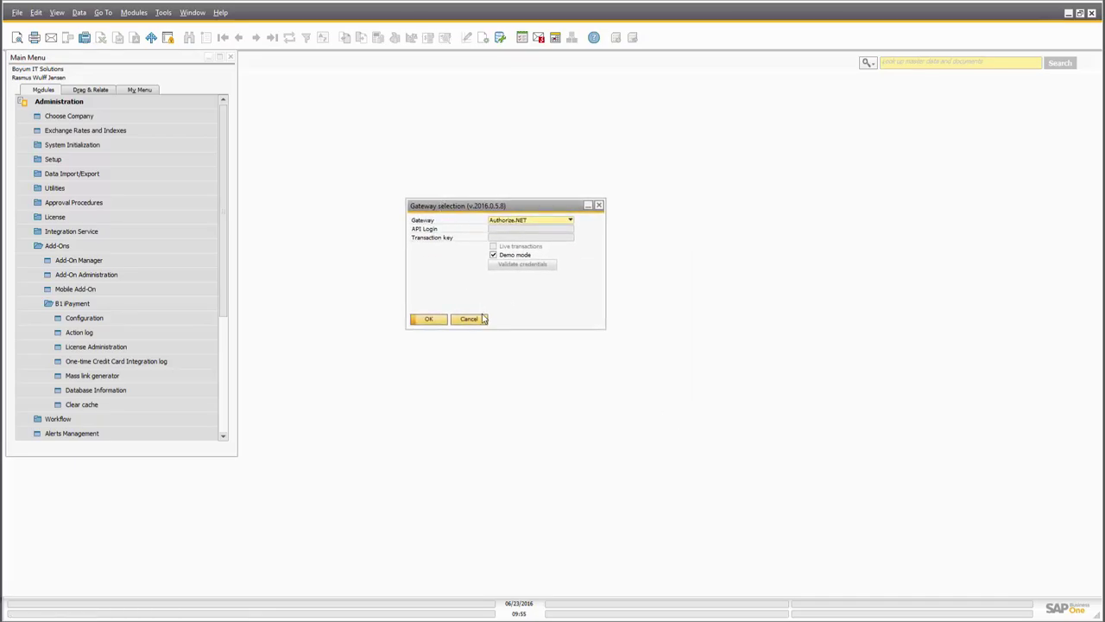
left_click(516, 221)
left_click(516, 224)
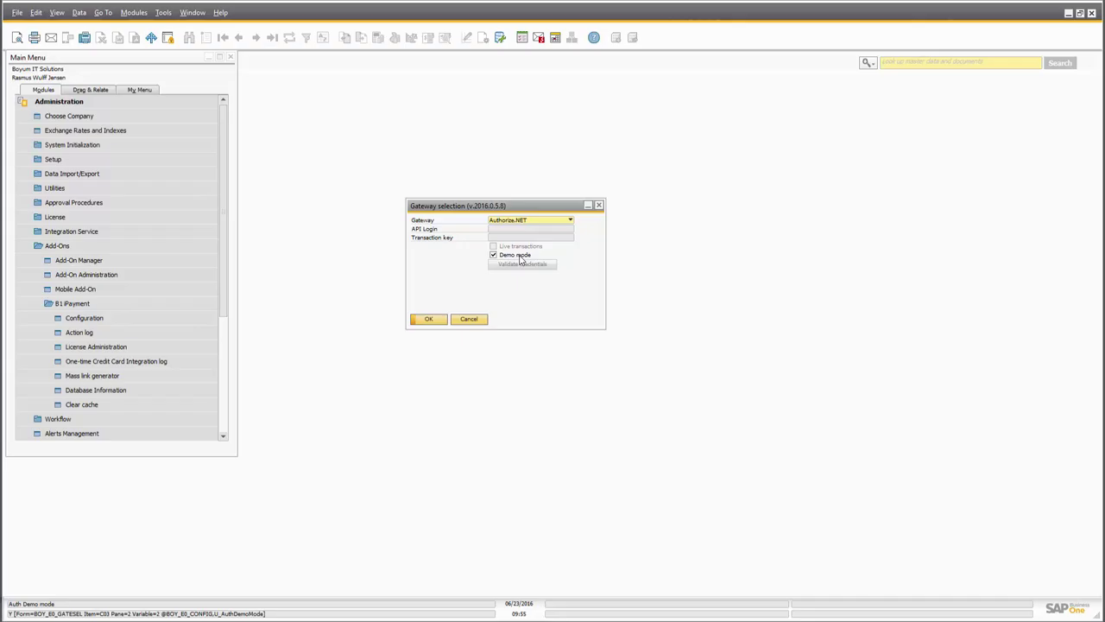
left_click(432, 320)
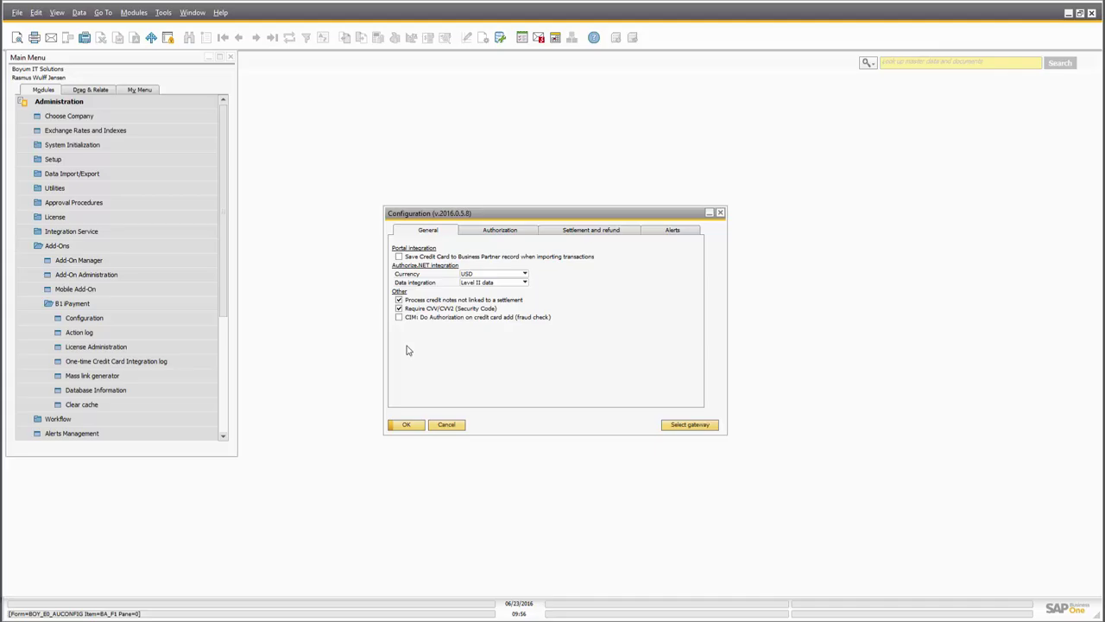
Uncheck authorization for Delivery, A/R Down Payment, A/R Invoice and A/R Reserve Invoice, keeping Sales Order
left_click(498, 230)
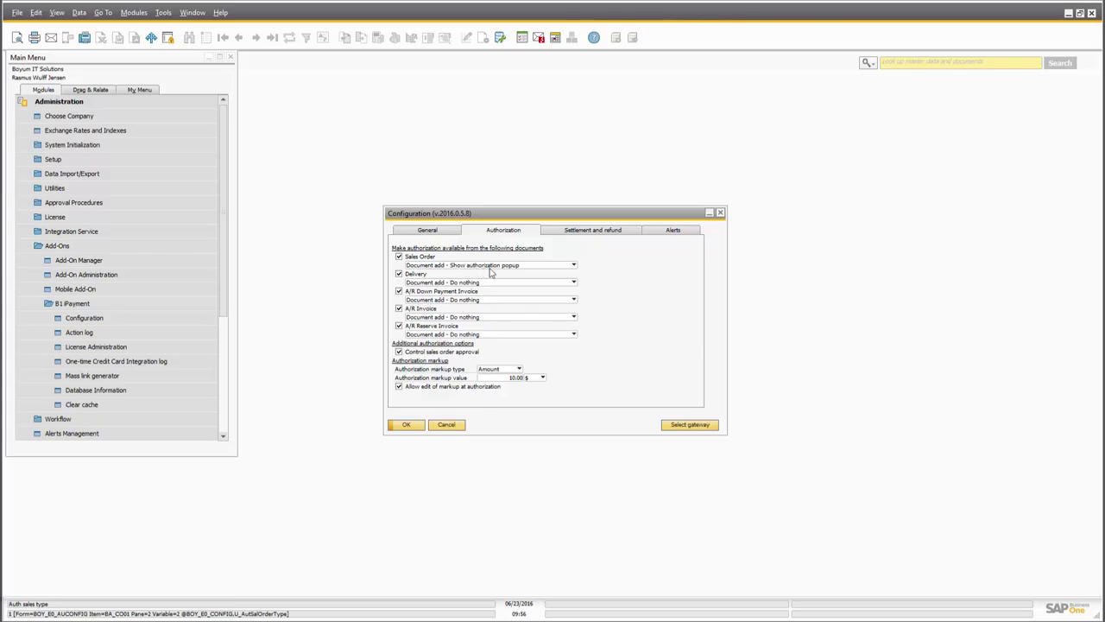
left_click(399, 274)
left_click(399, 291)
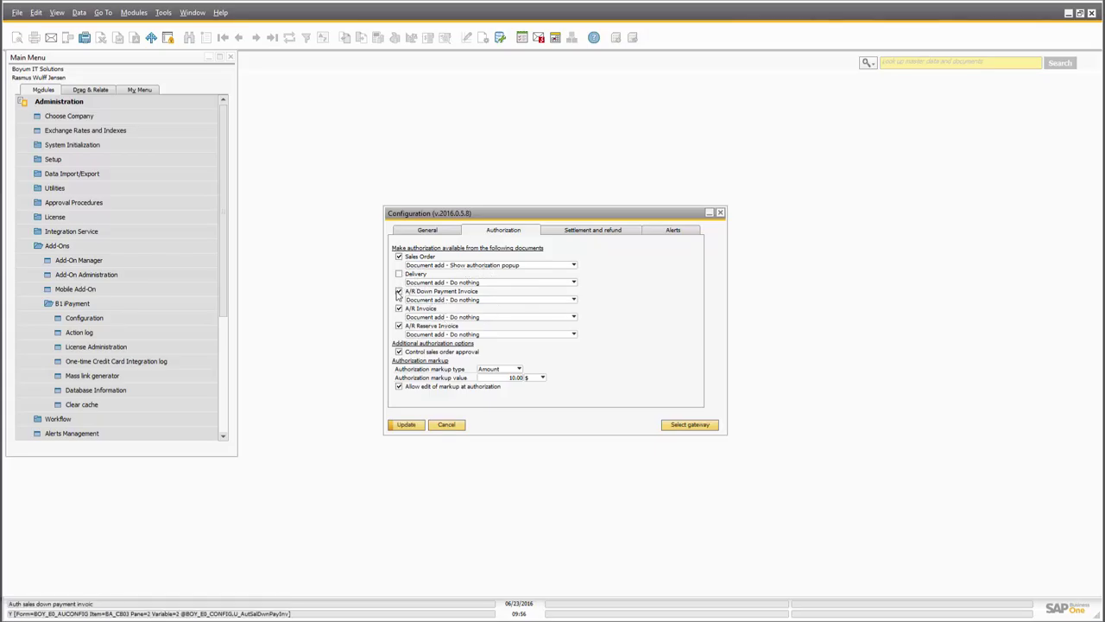
left_click(429, 318)
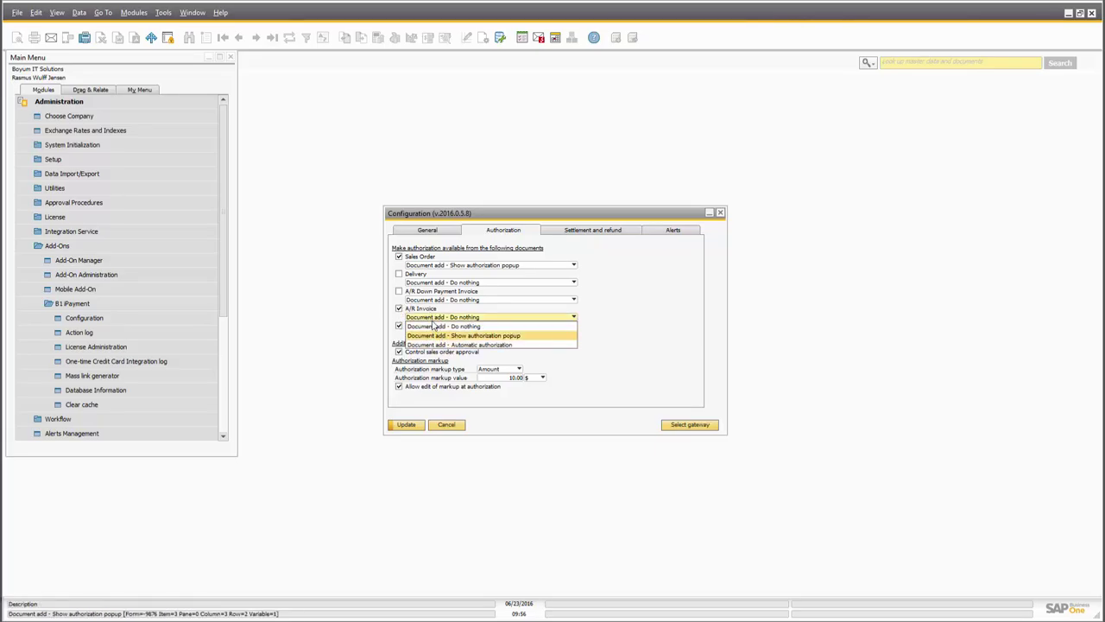
left_click(413, 325)
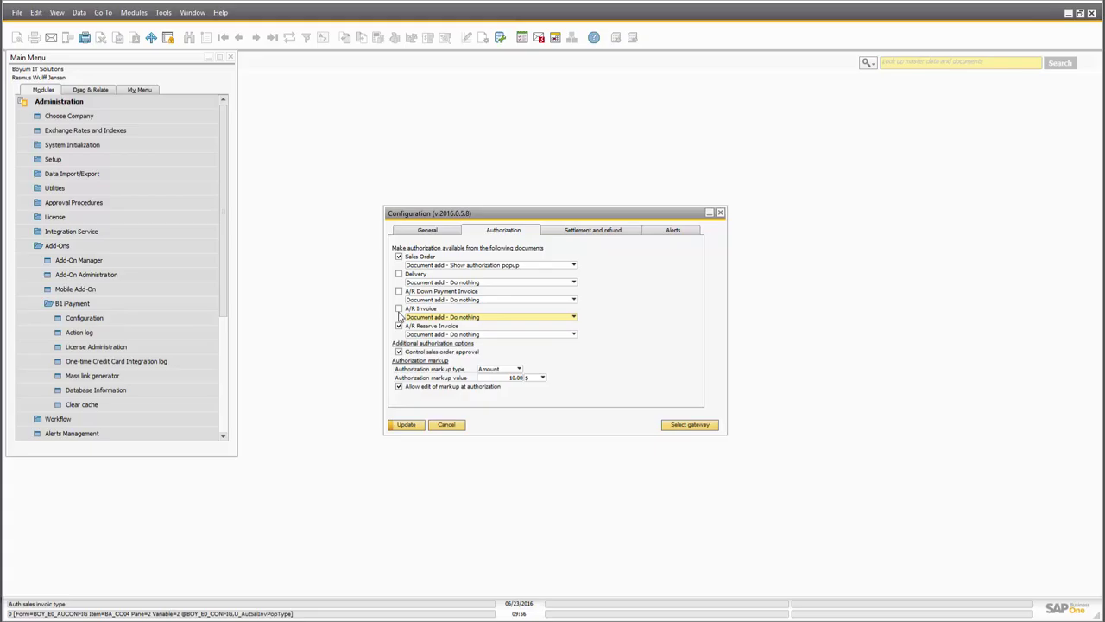
left_click(399, 308)
left_click(399, 325)
Disable automatic settlement and map American Express cards to iPayment's American Express type
left_click(570, 233)
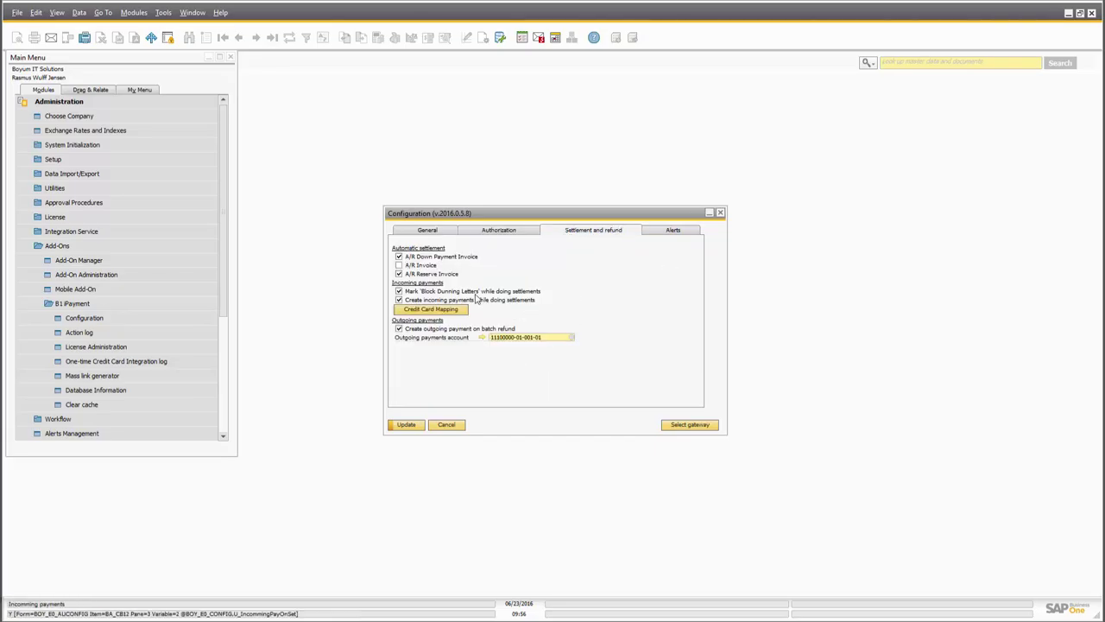
left_click(402, 256)
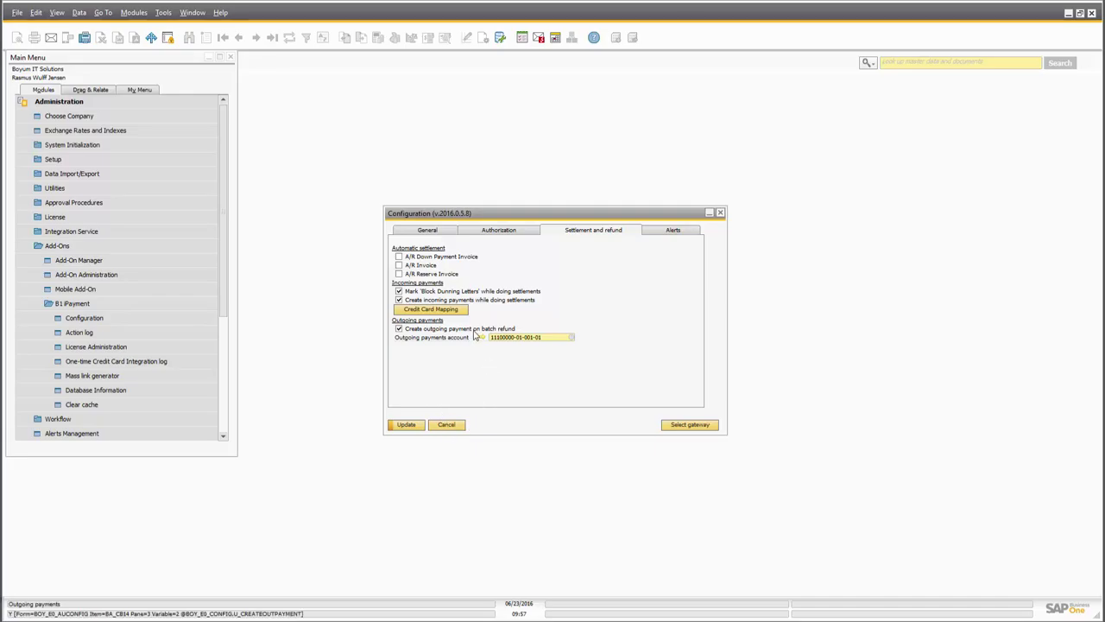
left_click(422, 312)
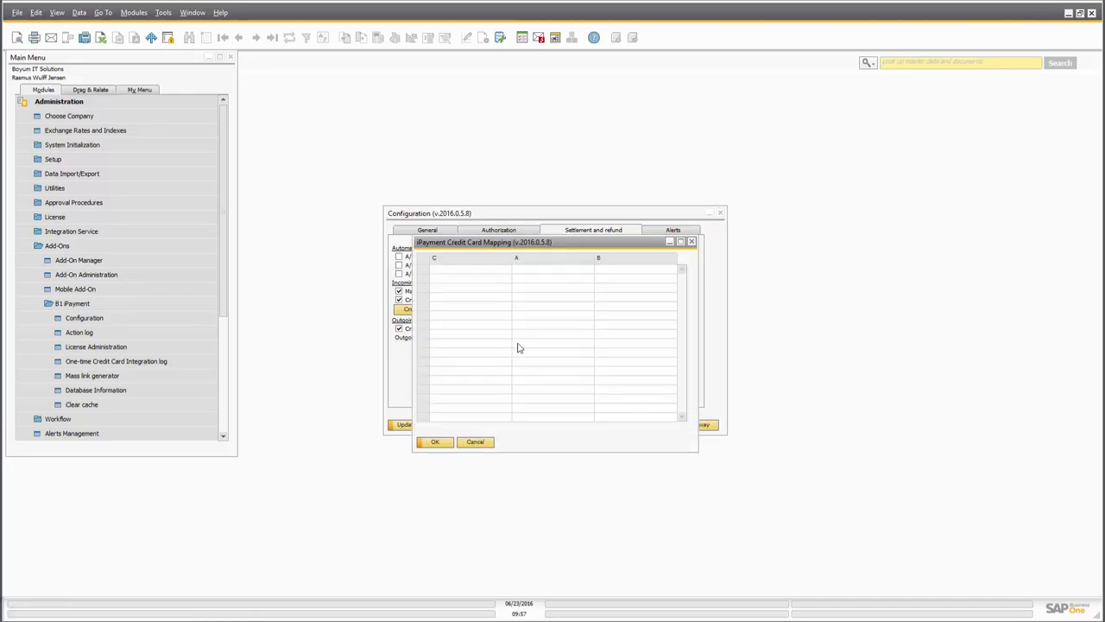
left_click_drag(507, 223, 670, 234)
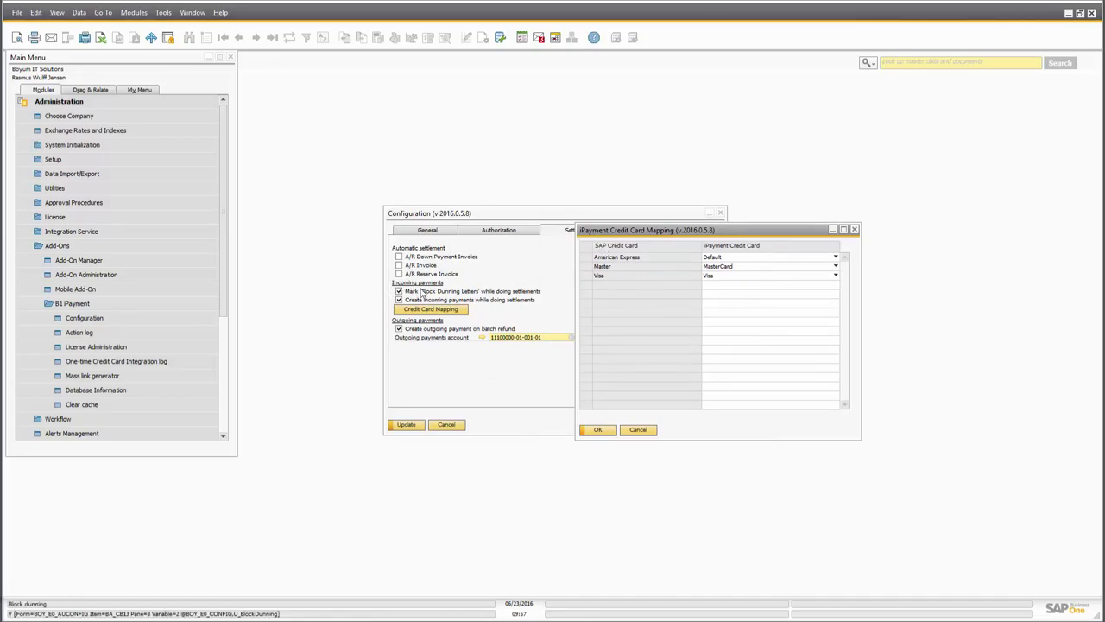
left_click(724, 256)
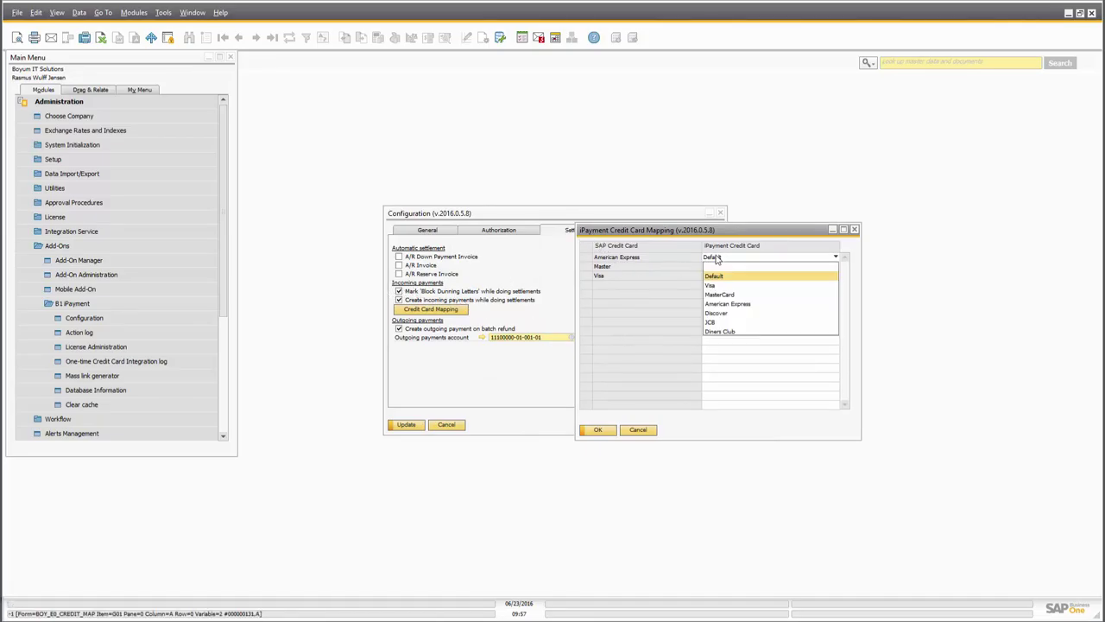
left_click(724, 295)
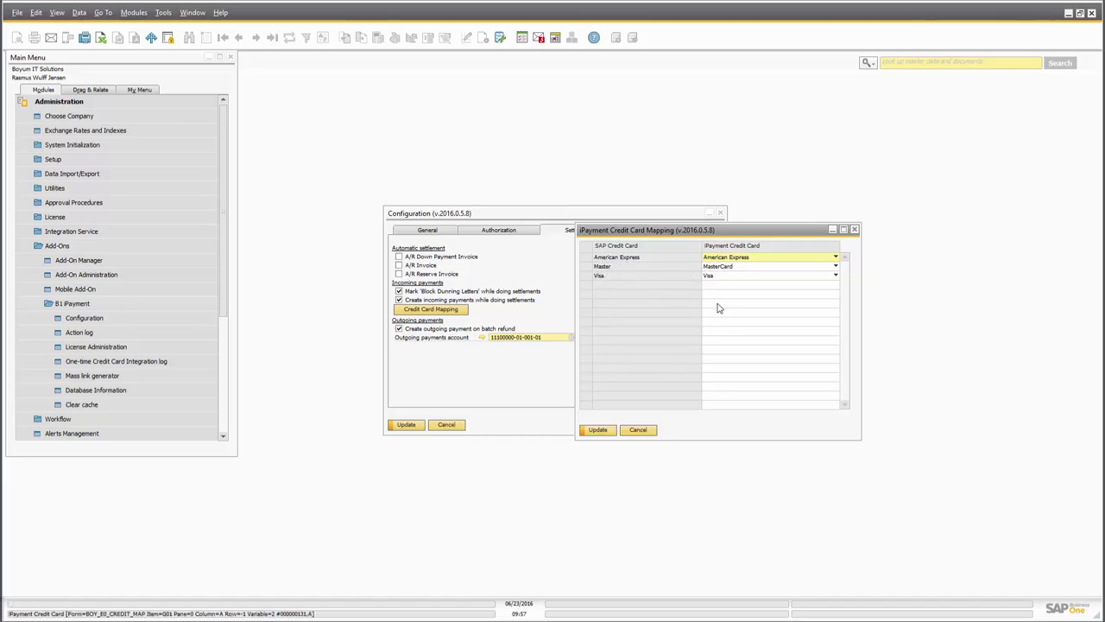
left_click(596, 430)
left_click(584, 428)
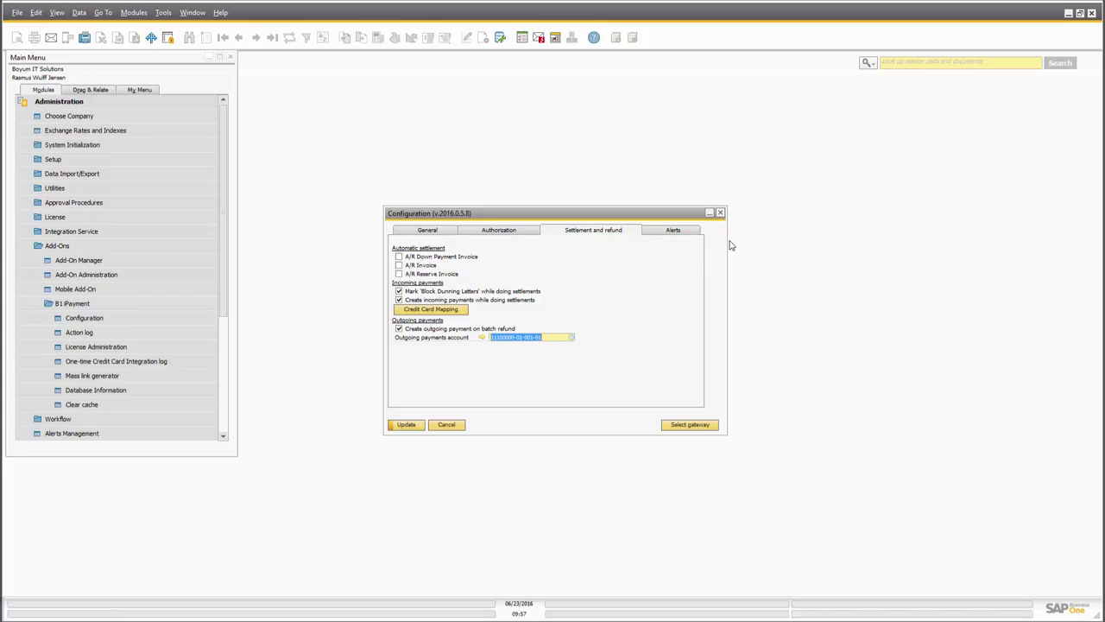
Update the iPayment configuration, accept closing all windows, and close the Configuration window
left_click(671, 231)
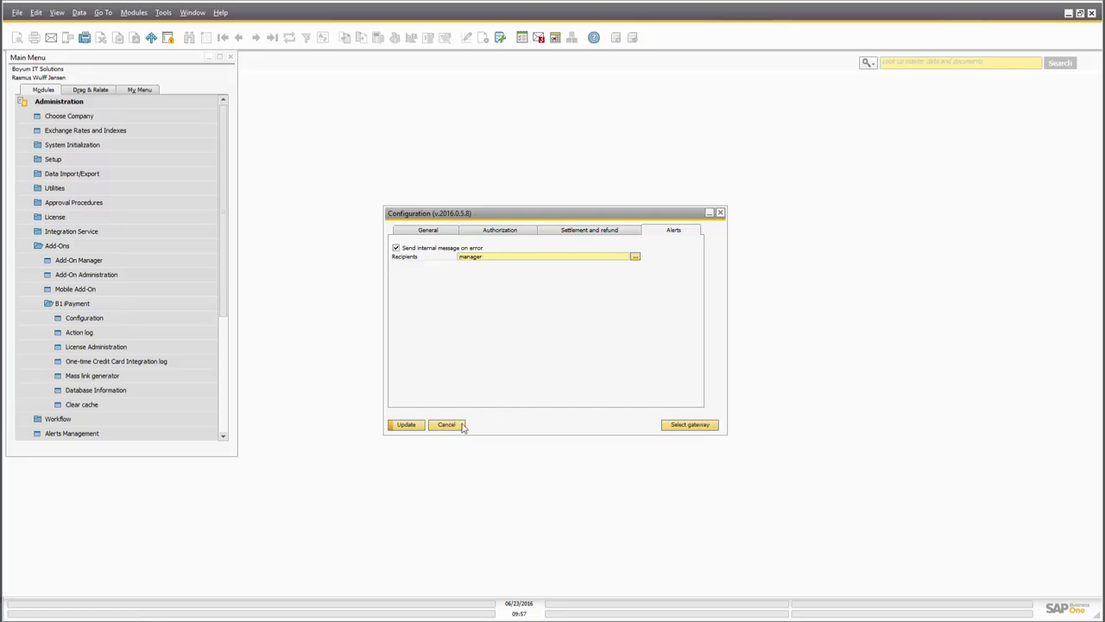
left_click(406, 425)
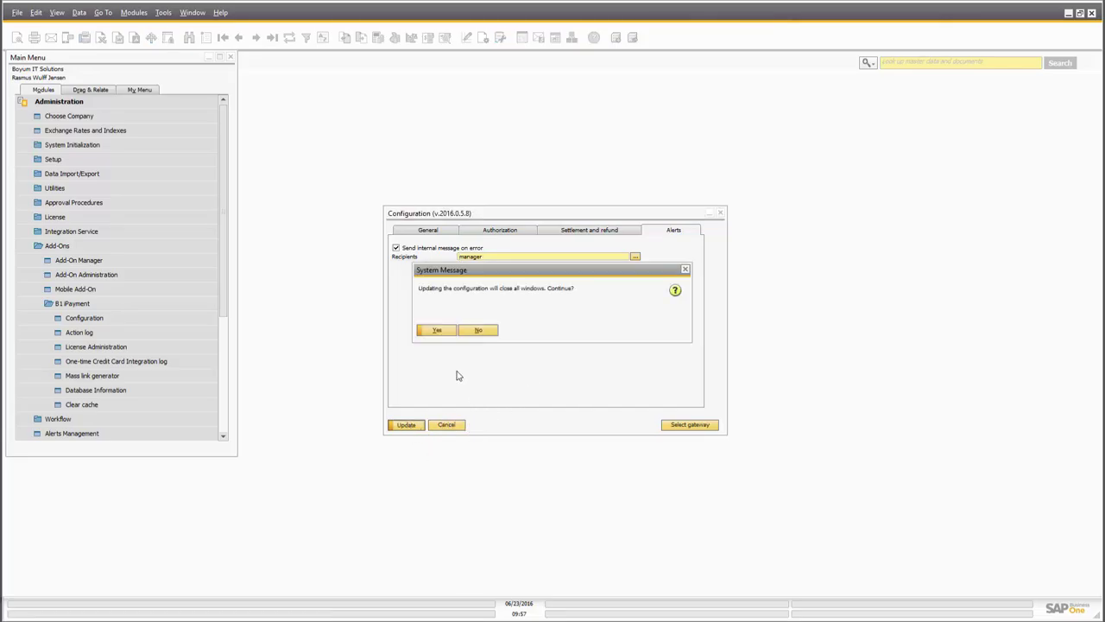
left_click(431, 334)
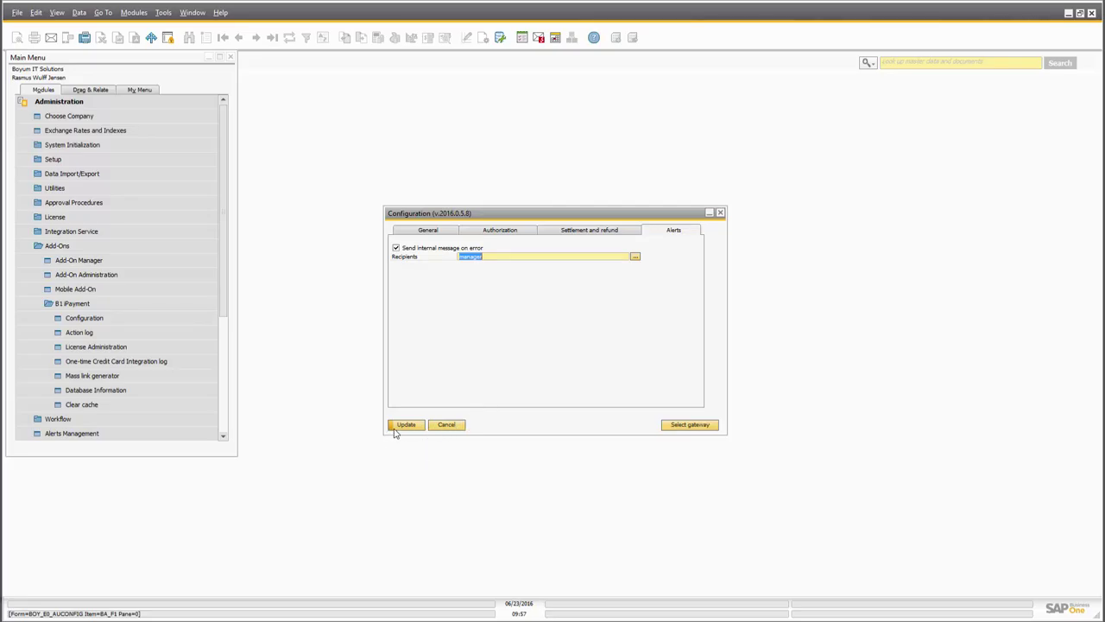
key("Escape")
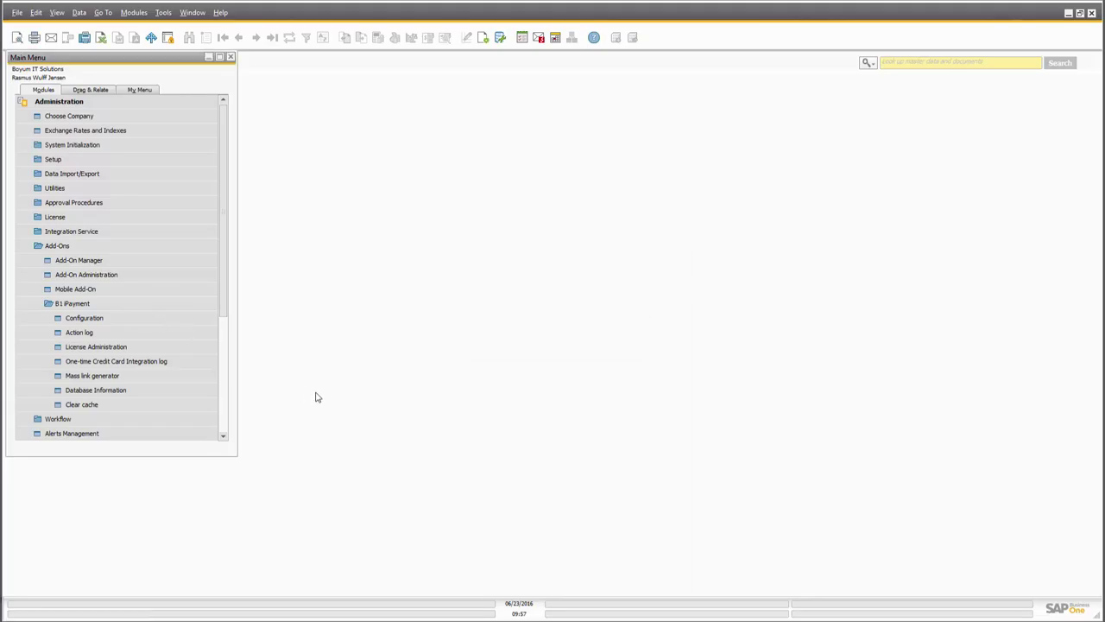
left_click(59, 101)
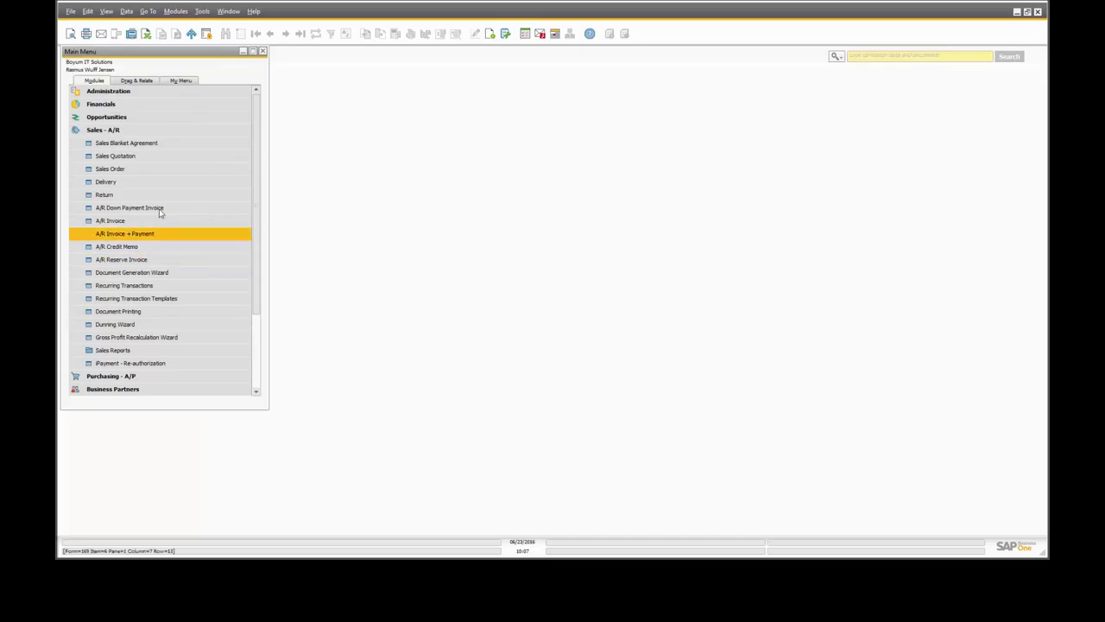
Create a new sales order for Maxi-Teq and view its iPayment one-time credit card options
left_click(130, 169)
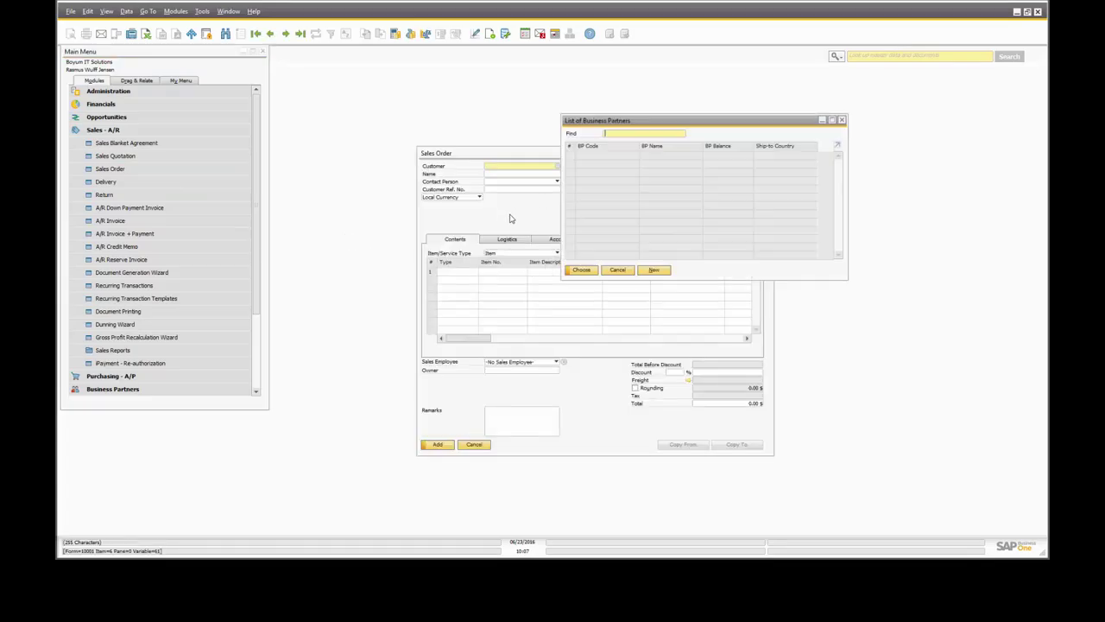
key("Return")
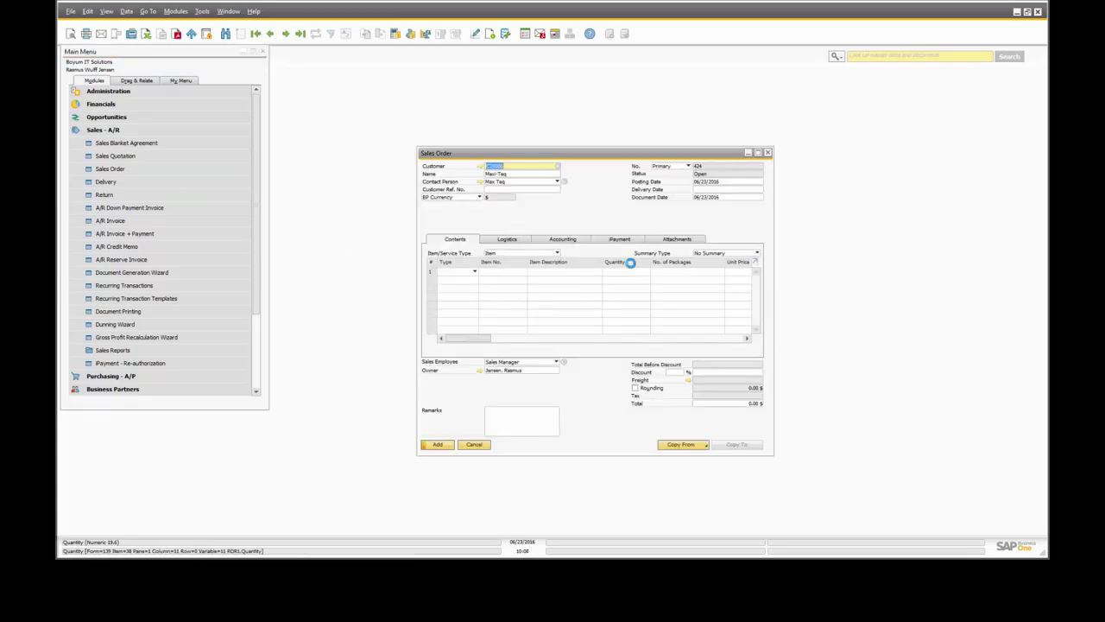
left_click(606, 240)
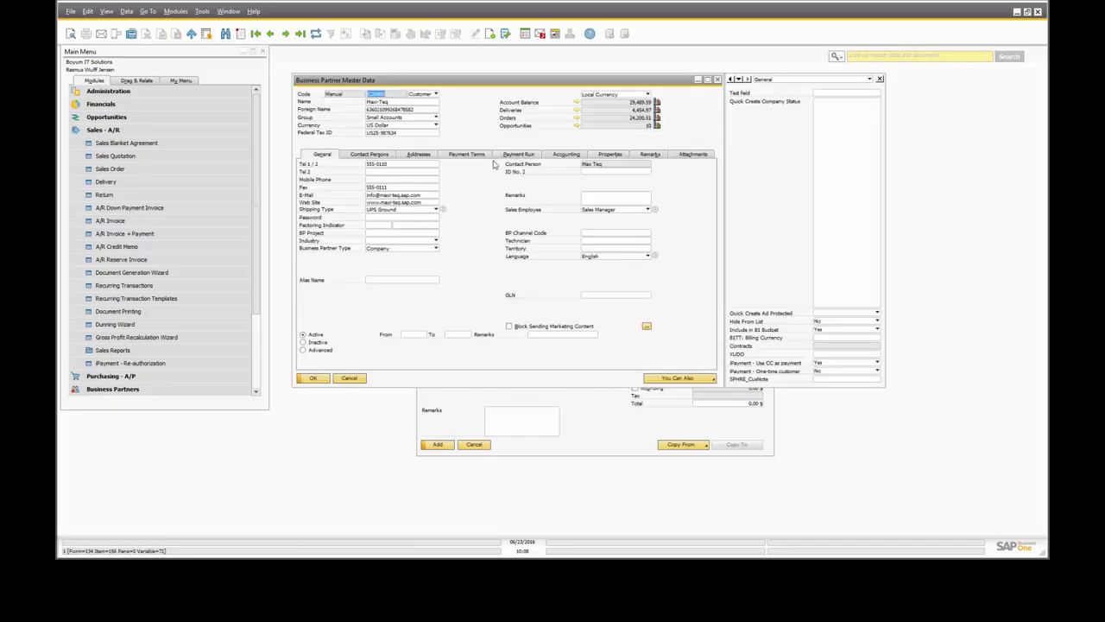
left_click(467, 154)
left_click(348, 377)
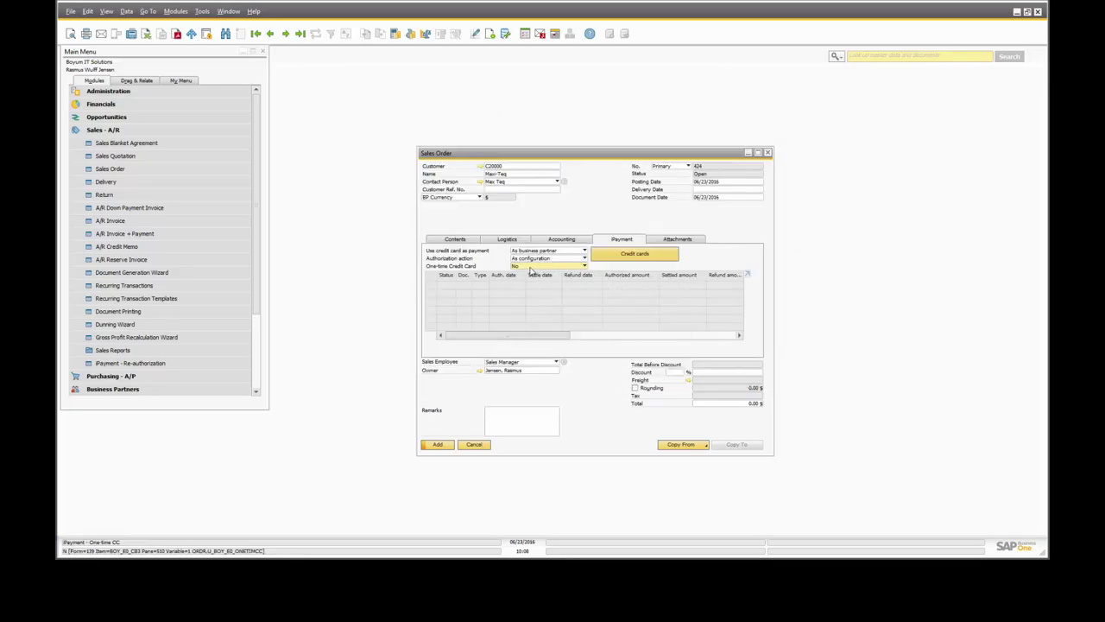
left_click(530, 268)
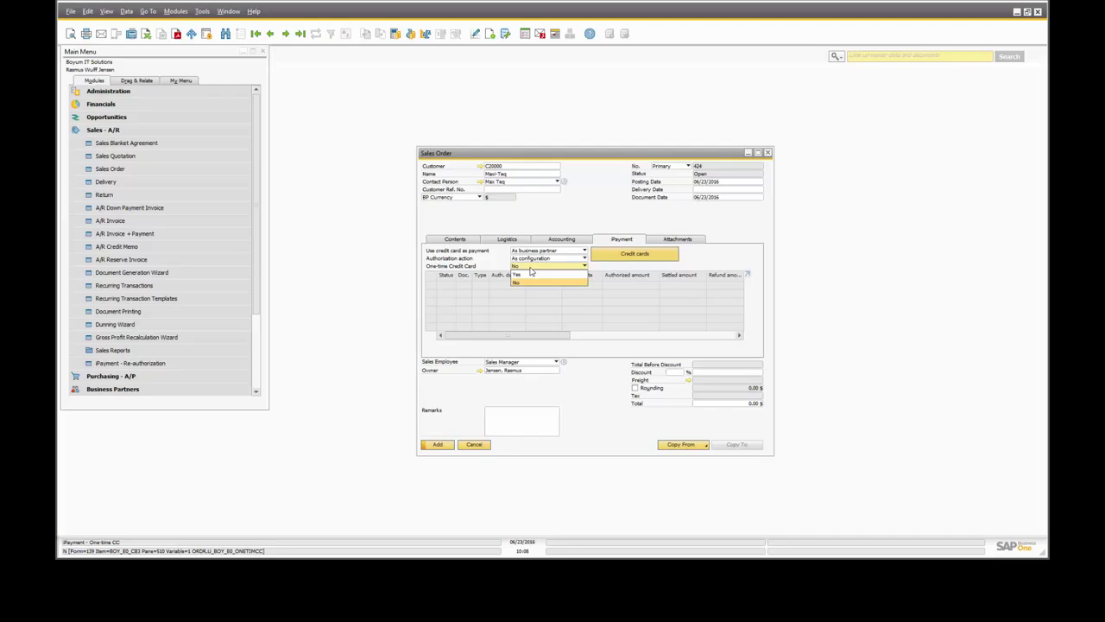
Open customer C20000's Credit cards list and click Add for a new card
left_click(531, 271)
left_click(624, 253)
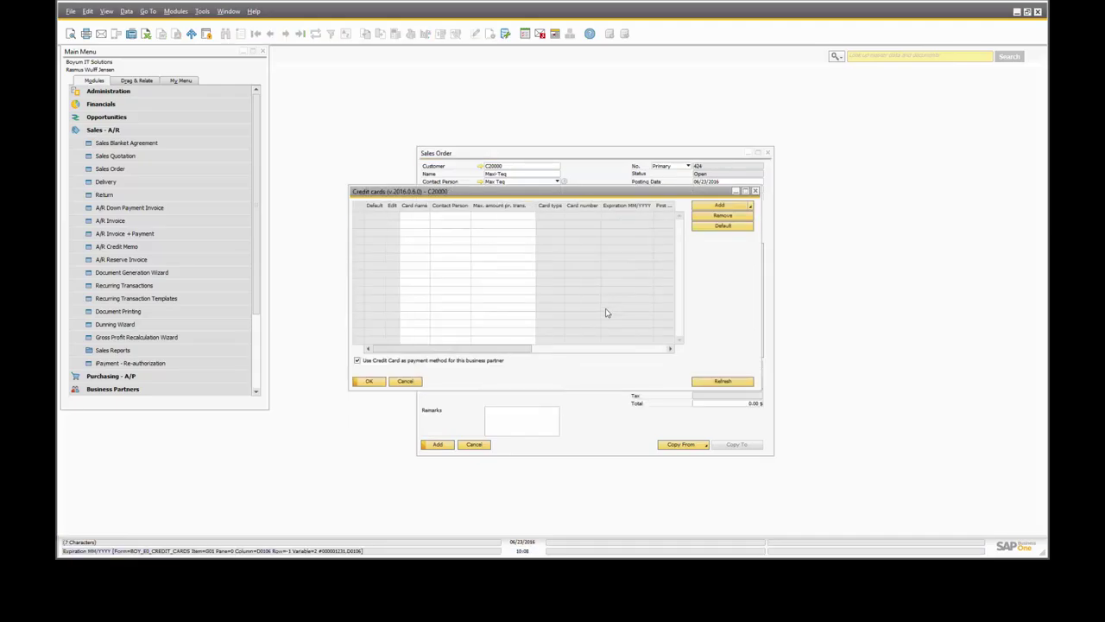
left_click(719, 206)
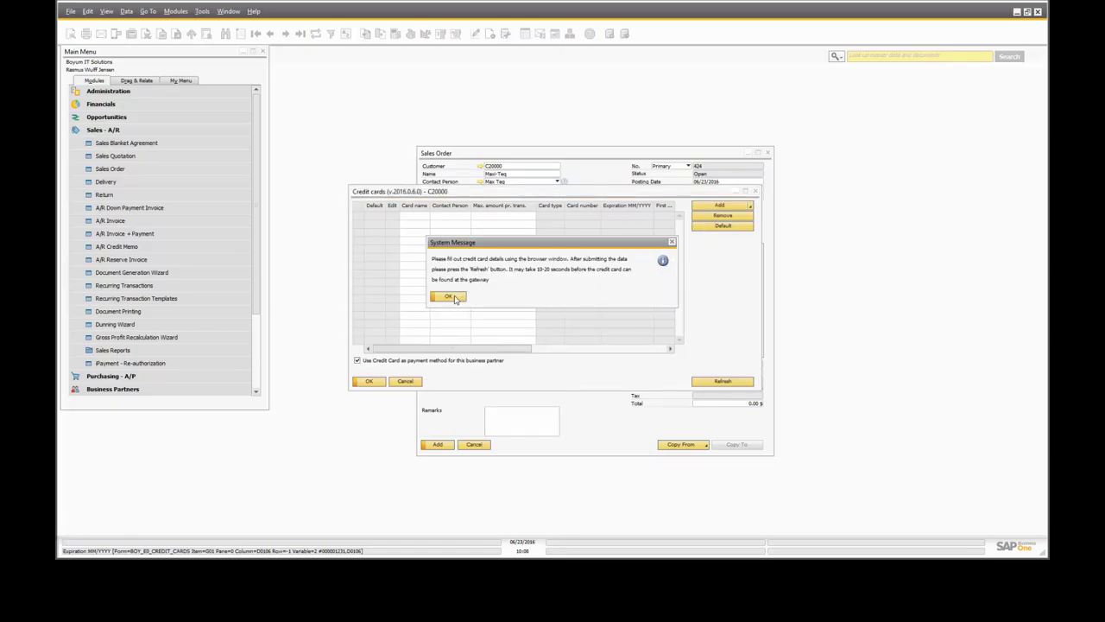
Enter the card number, expiration date and card code on the Authorize.net form and save
left_click(448, 297)
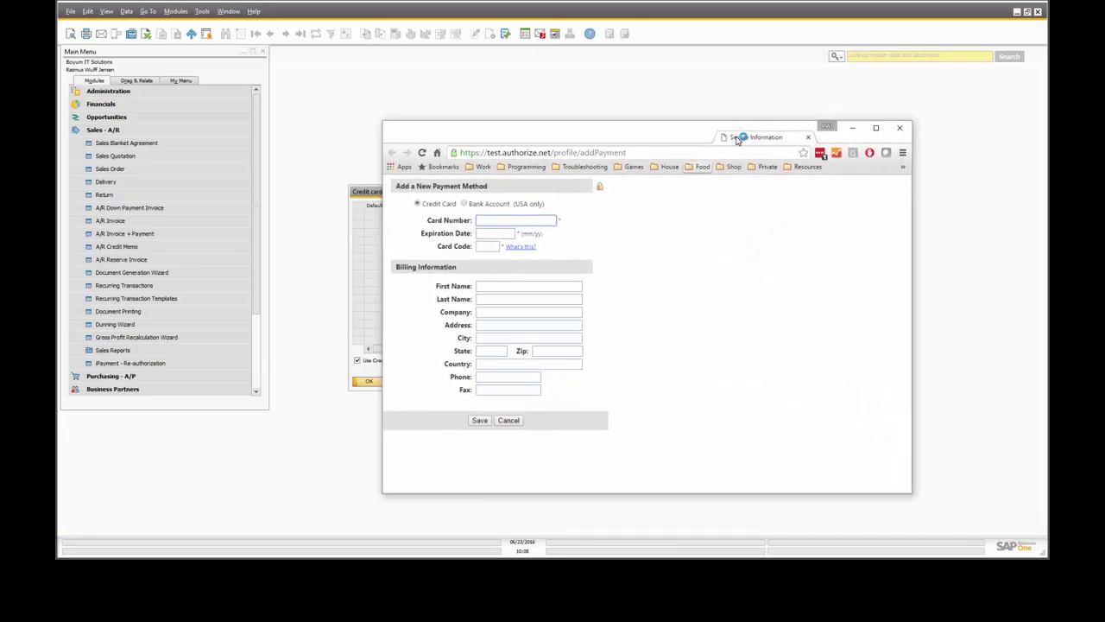
left_click_drag(385, 13, 715, 111)
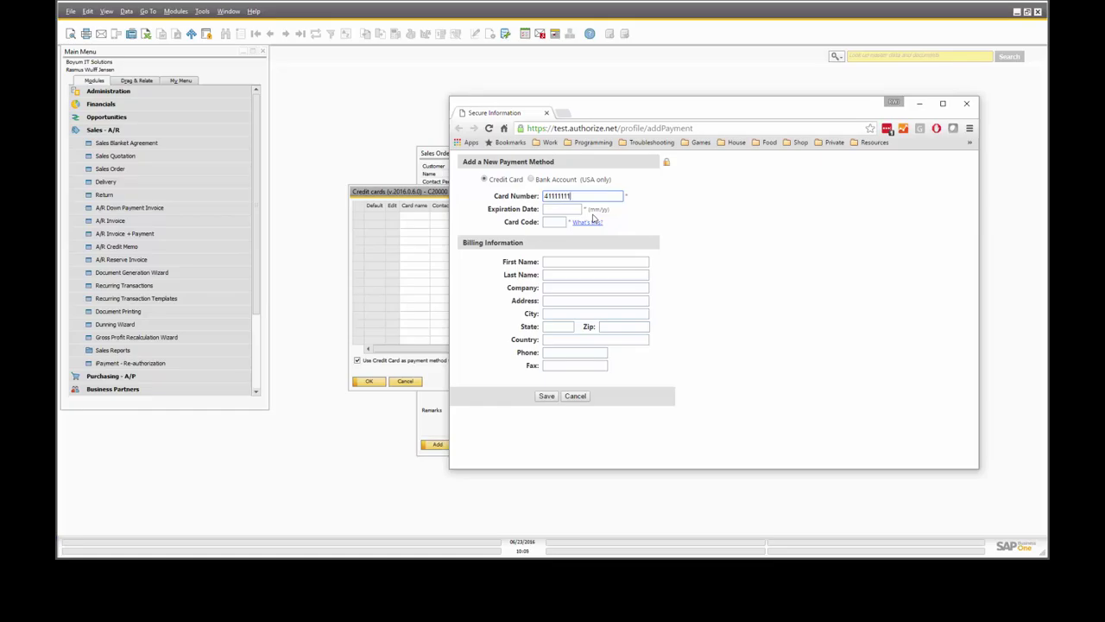
type("11111111")
key("Tab")
type("01/17")
key("Tab")
type("12")
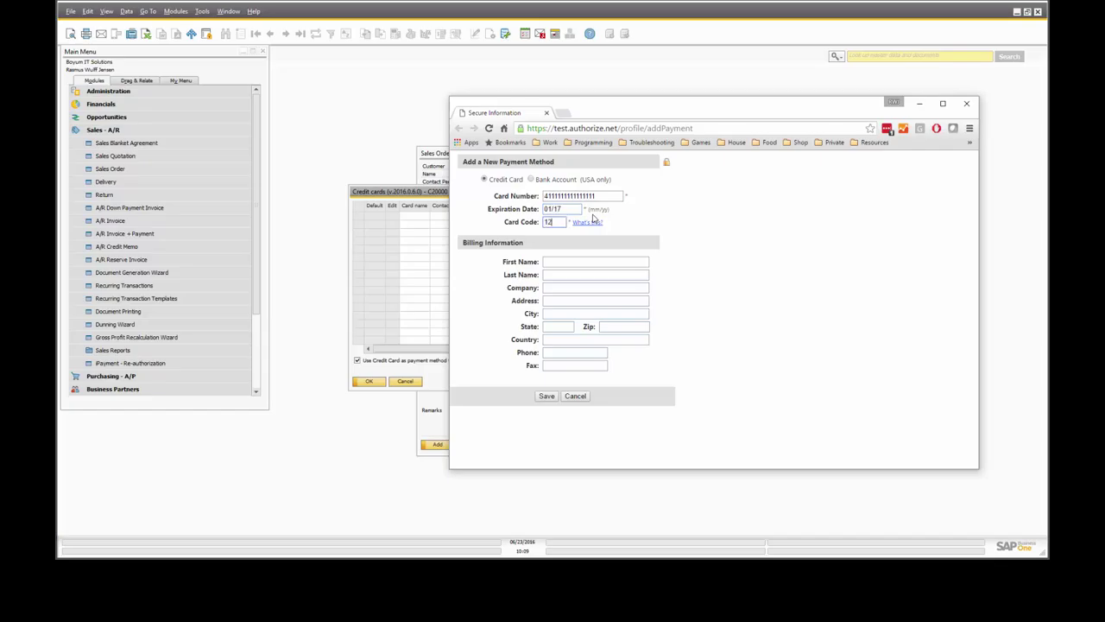
type("3")
left_click(544, 398)
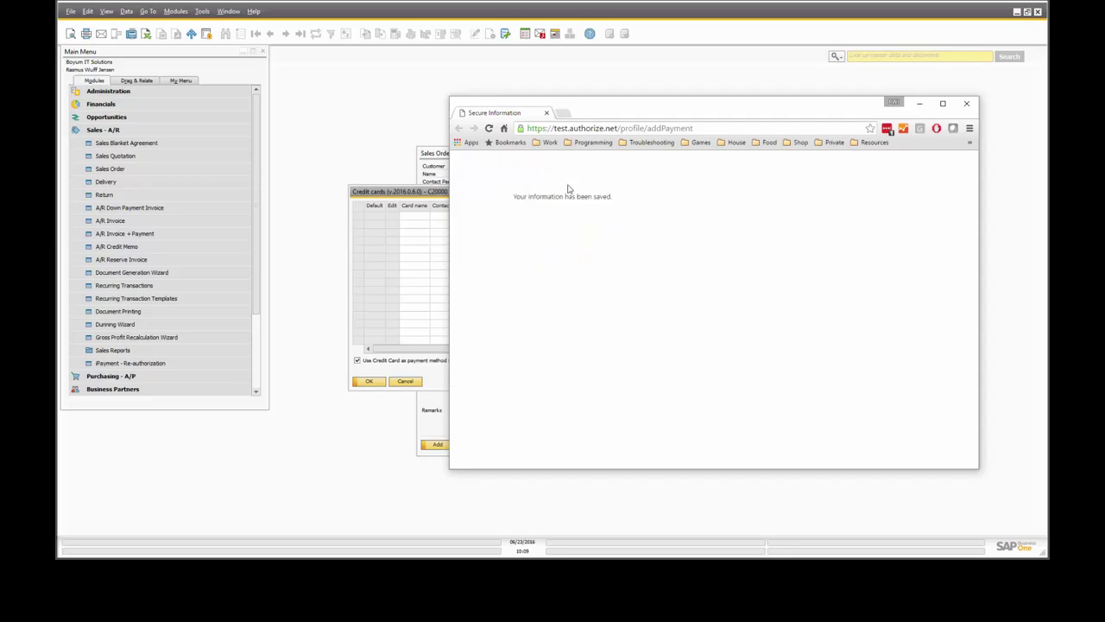
left_click(545, 113)
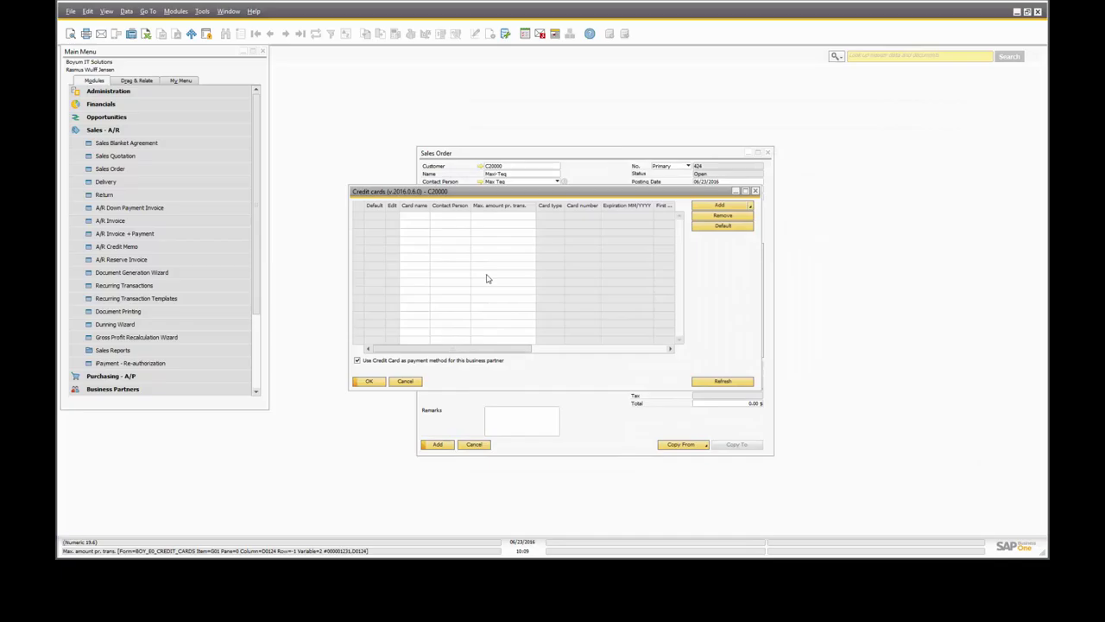
Refresh the Credit cards list so Card 33 appears, then return to the order
left_click(713, 383)
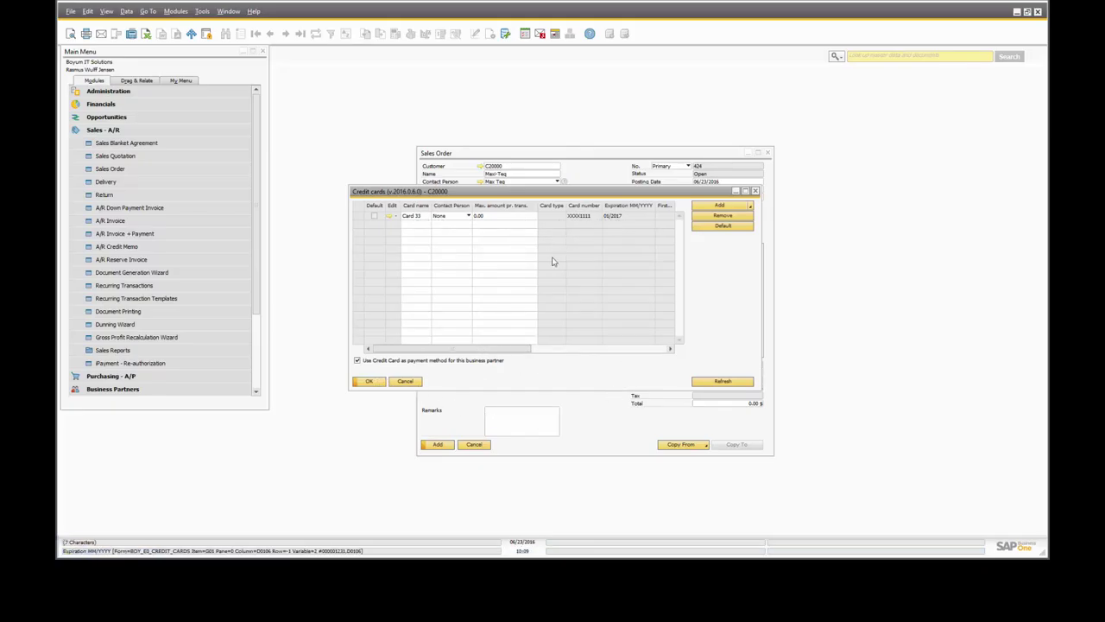
left_click(379, 382)
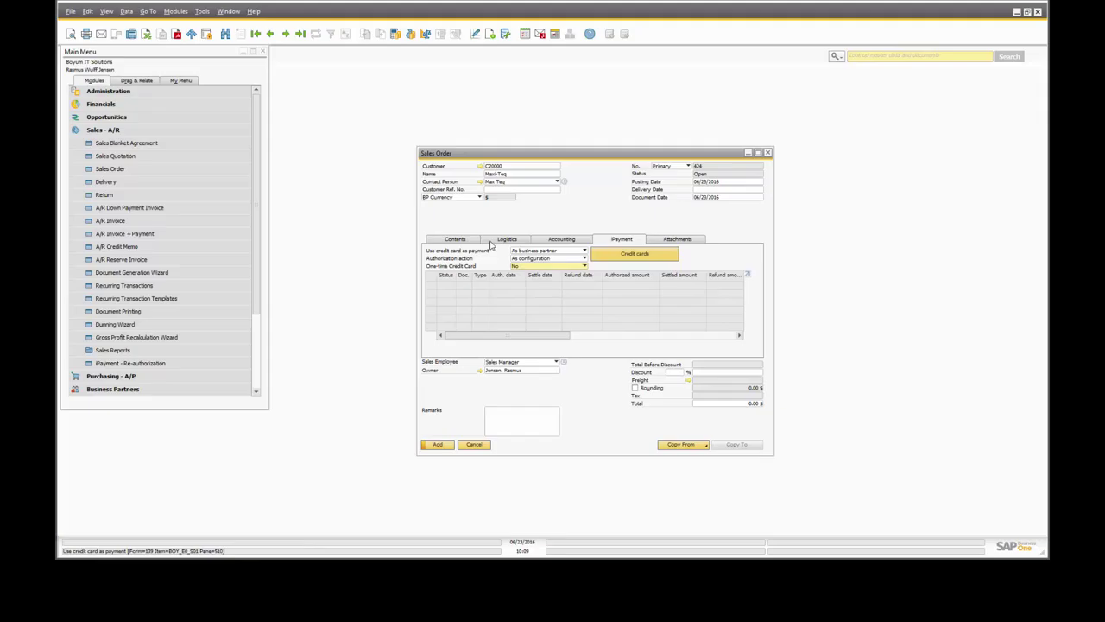
Add item A00004 Rainbow Color Printer 5.0 with delivery date 06/23/2016
left_click(455, 239)
left_click(496, 270)
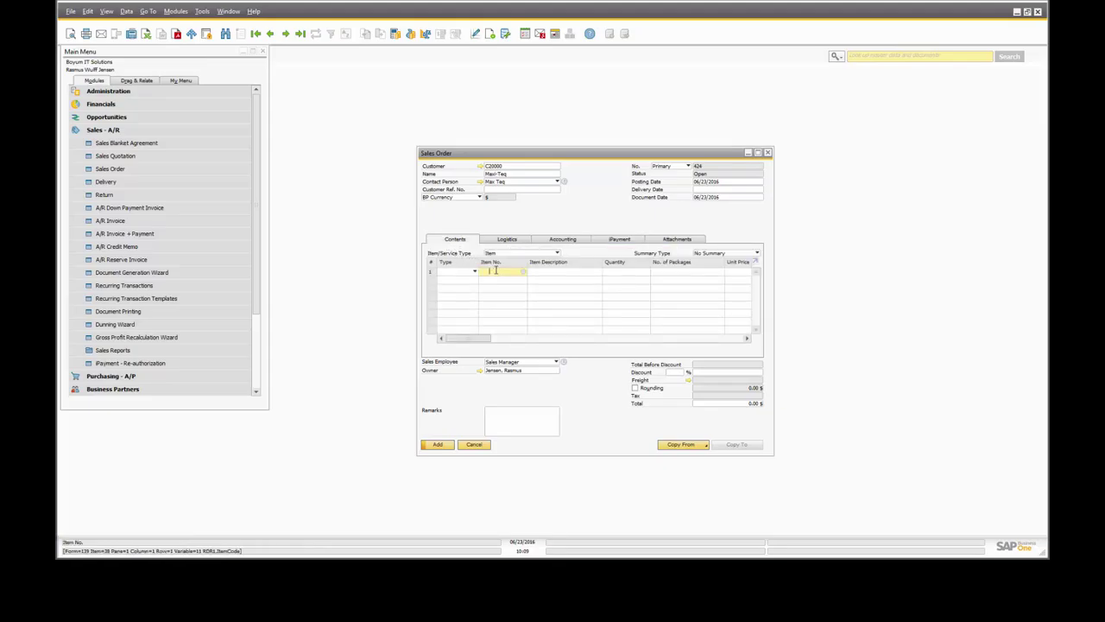
key("Tab")
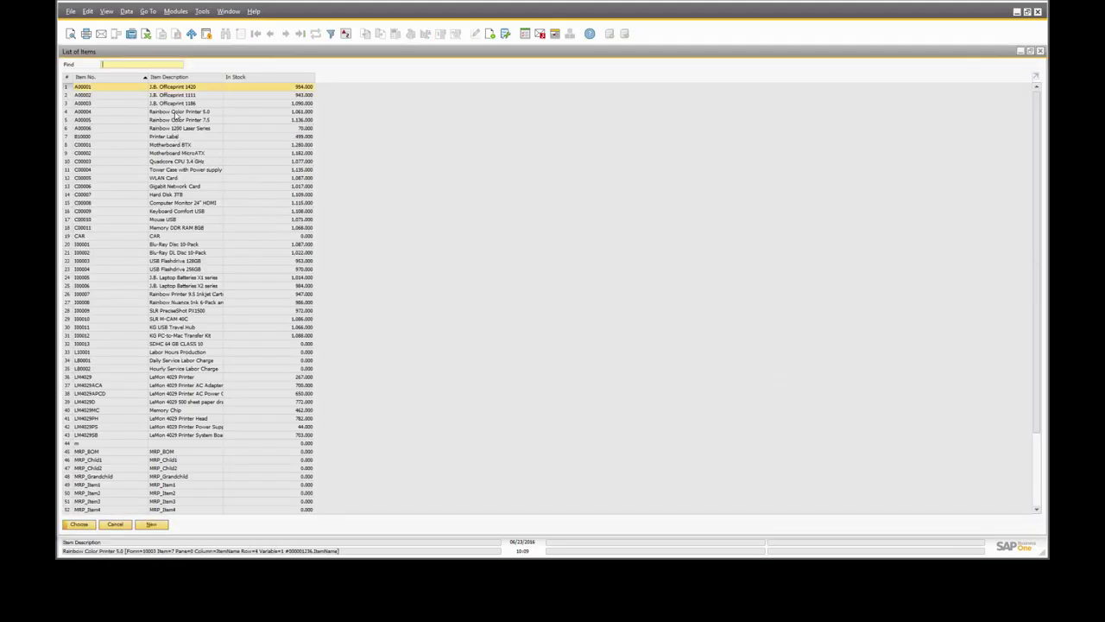
left_click(175, 112)
key("Return")
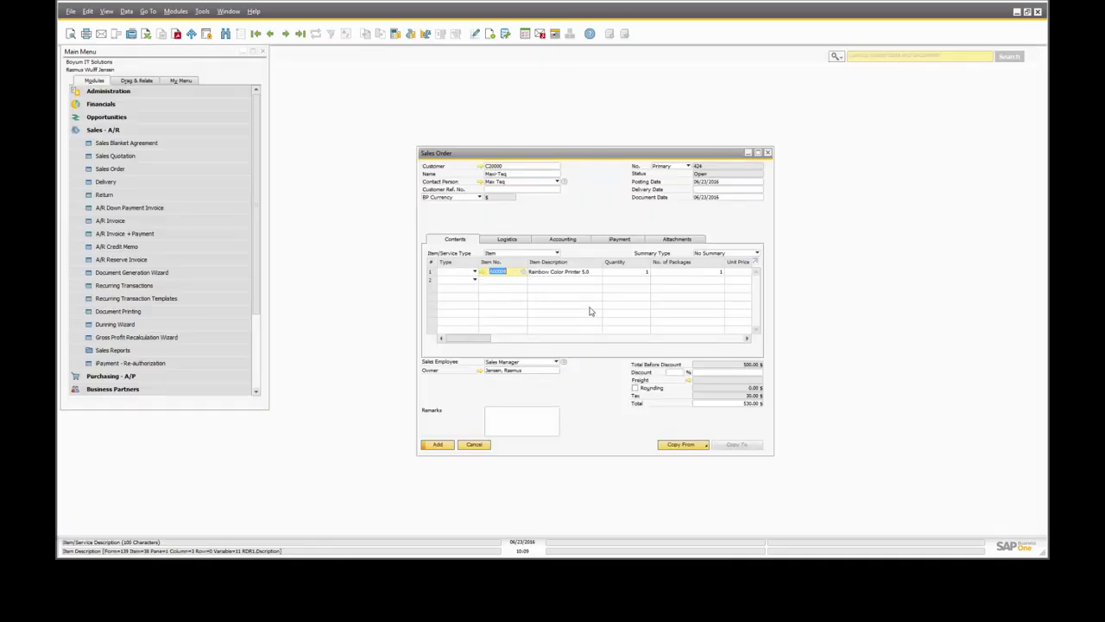
left_click(723, 189)
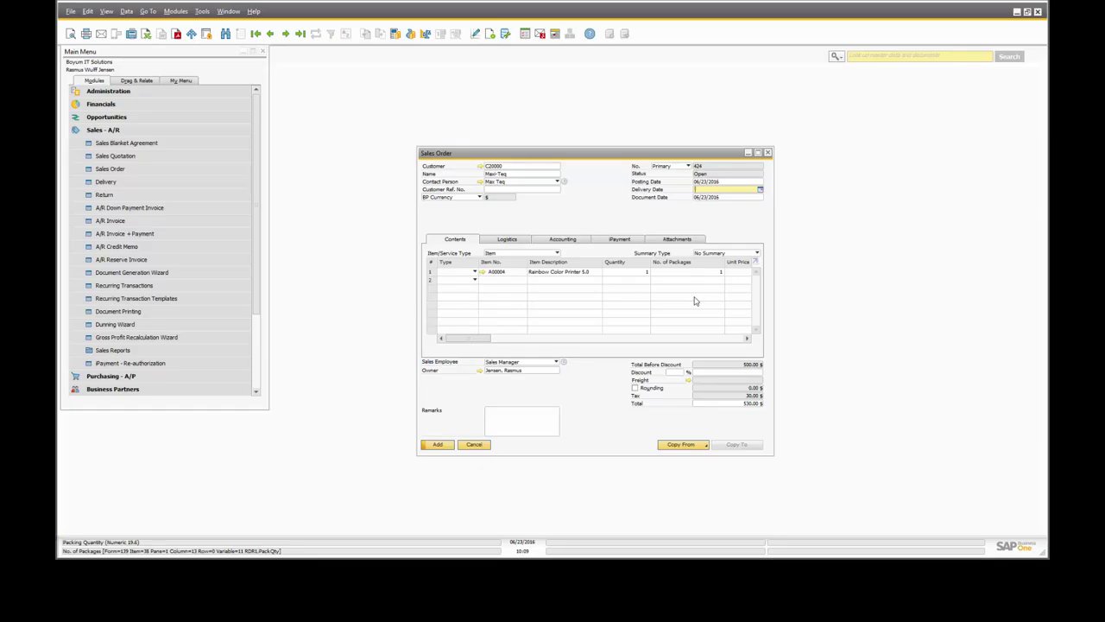
type("23")
key("Tab")
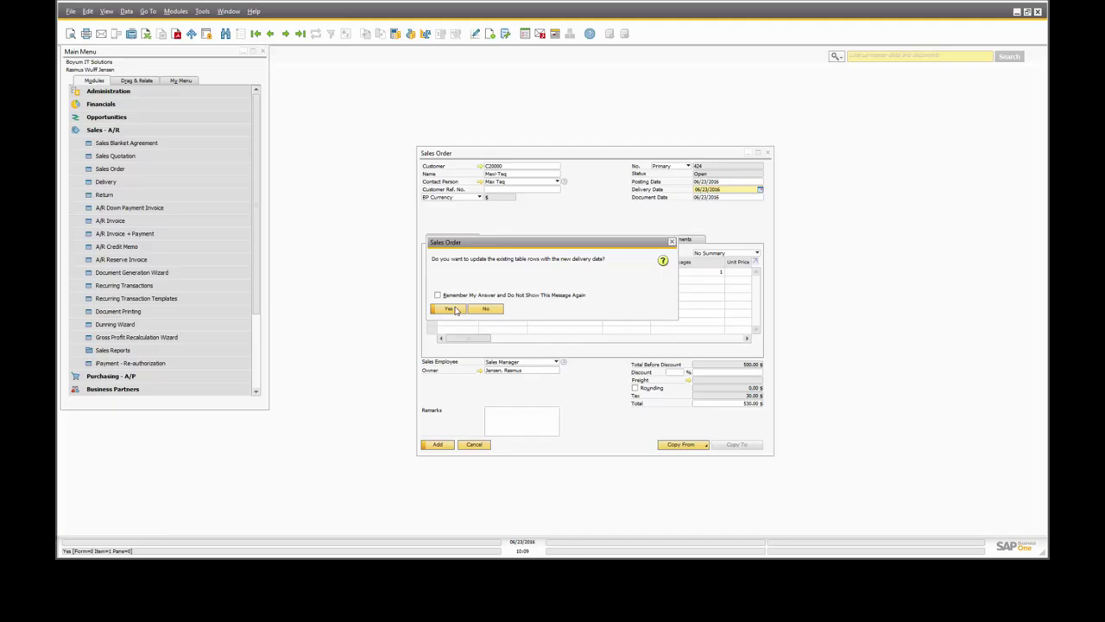
Apply the delivery date to all rows and add sales order 424 for 530.00 $
left_click(449, 309)
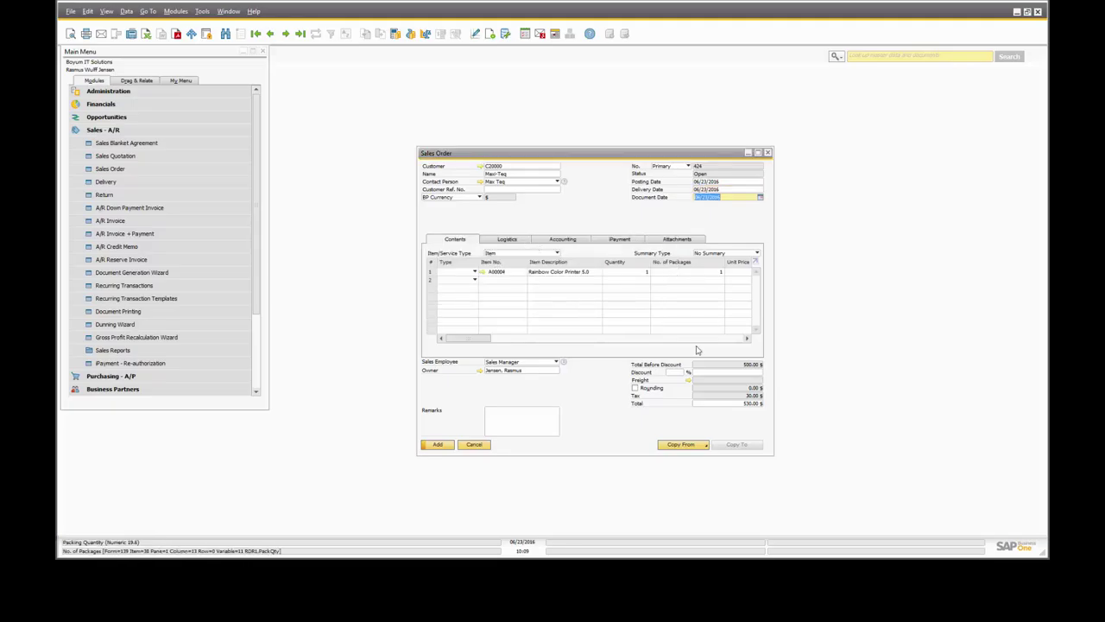
left_click(436, 446)
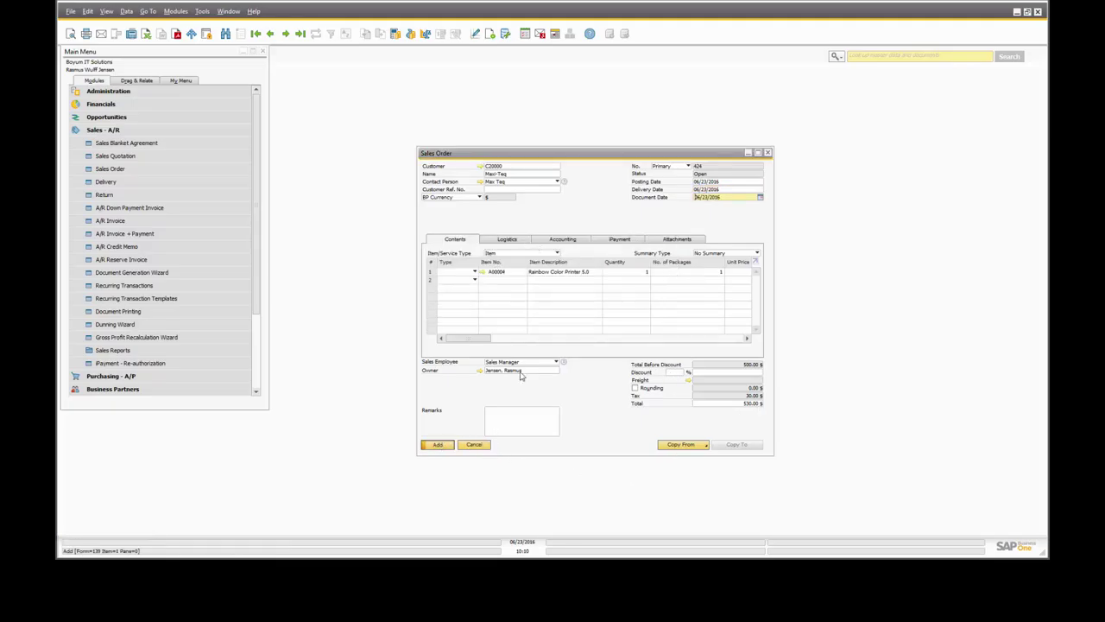
left_click(554, 318)
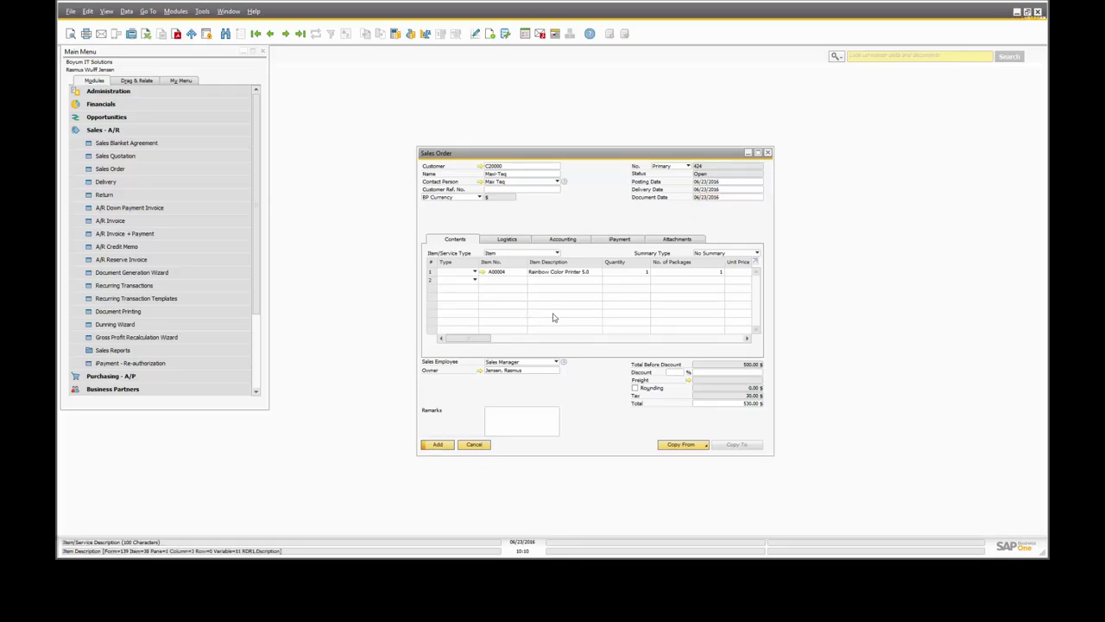
key("Return")
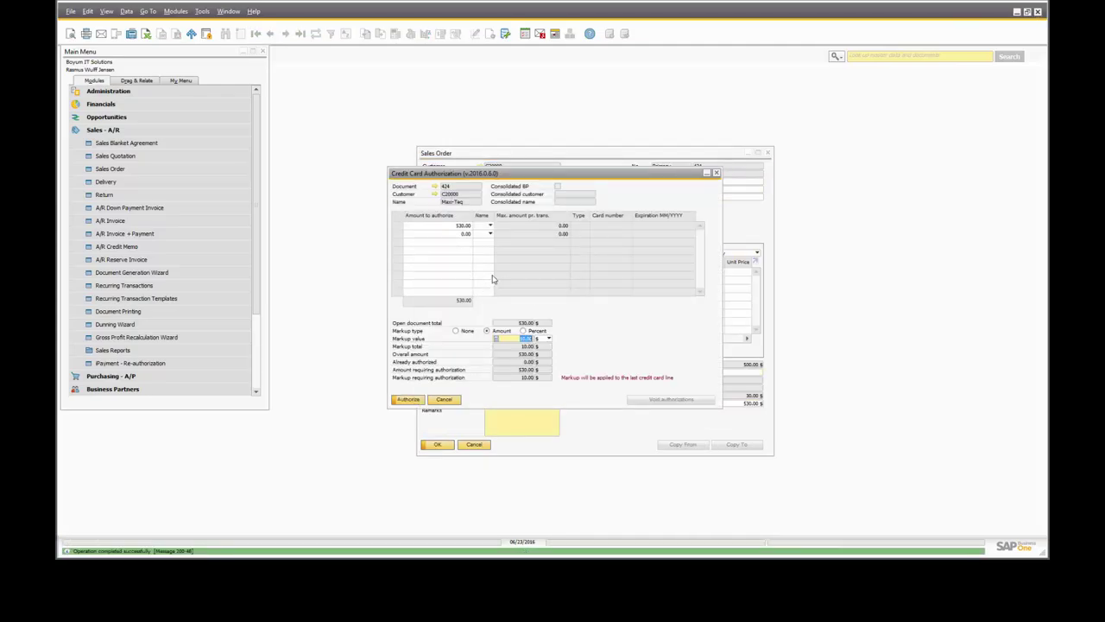
Authorize 530.00 $ on Card 33 for sales order 424 with Markup type None
left_click(489, 226)
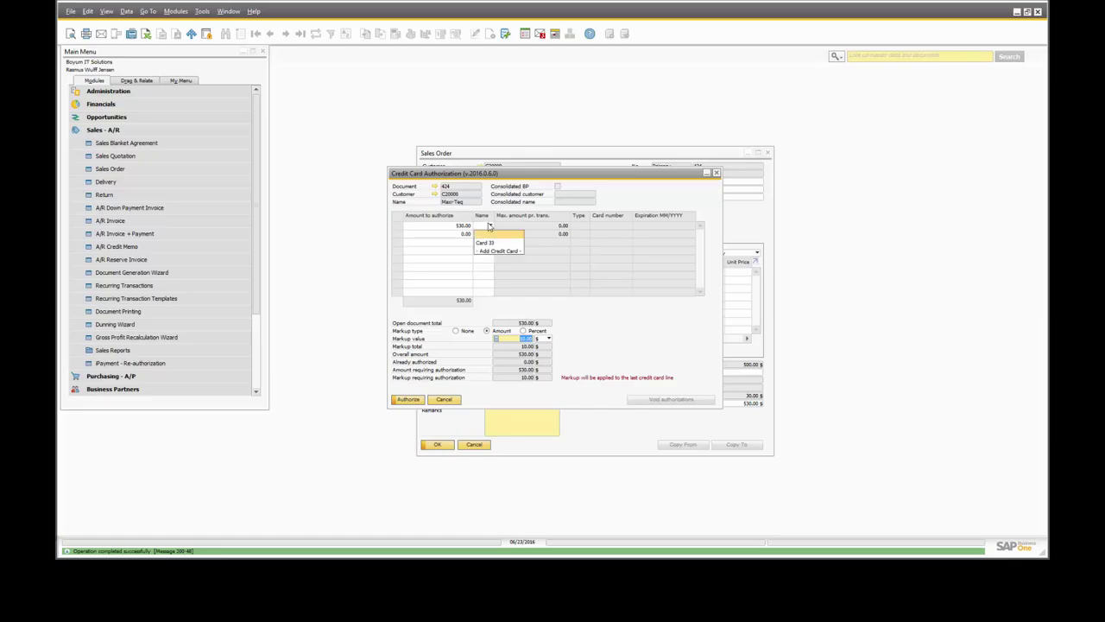
left_click(485, 243)
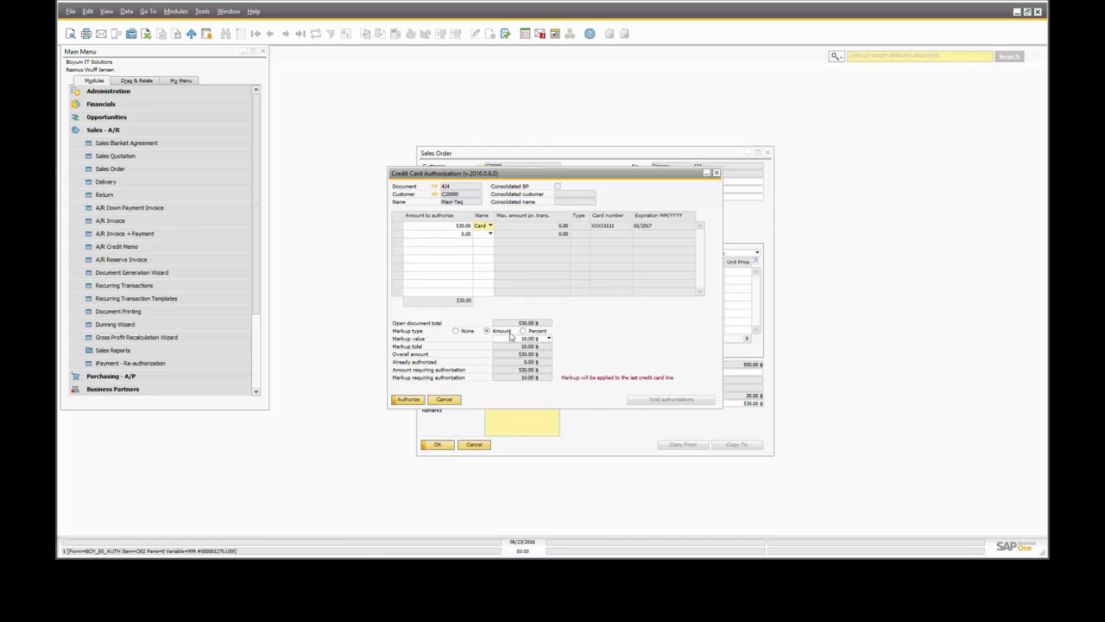
left_click(456, 333)
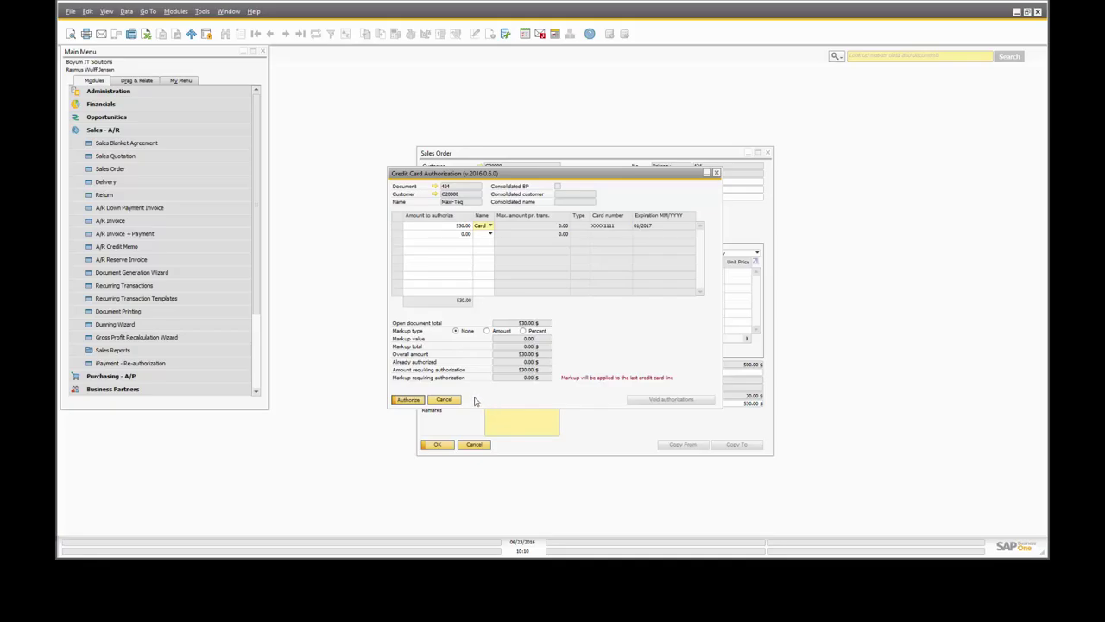
key("Return")
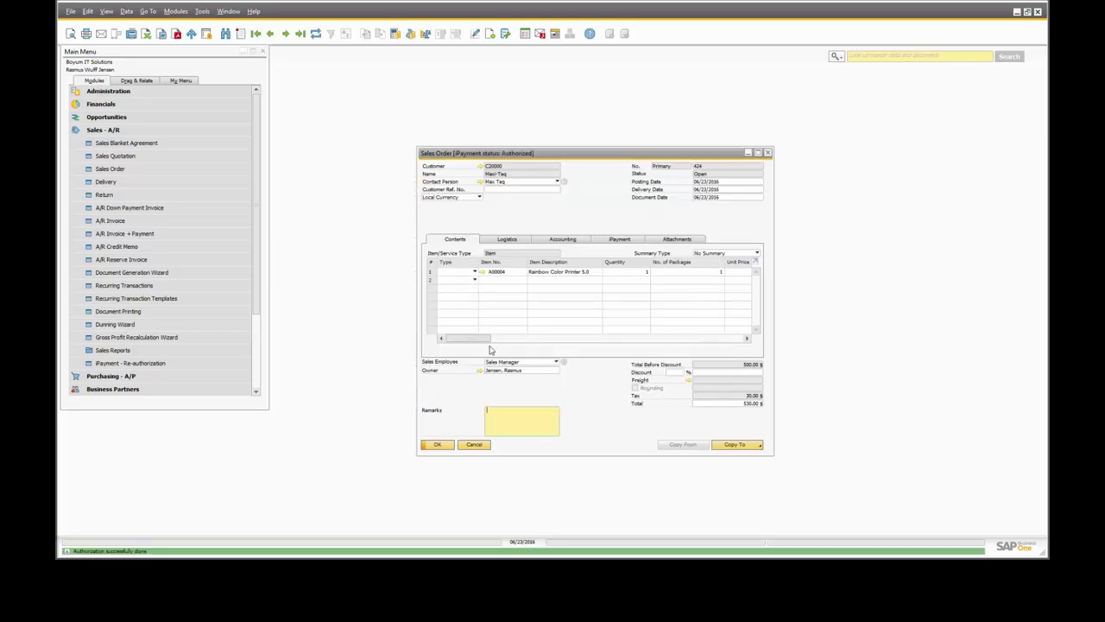
Widen sales order 424 to show all iPayment authorization columns, then reposition it on Contents
left_click(597, 240)
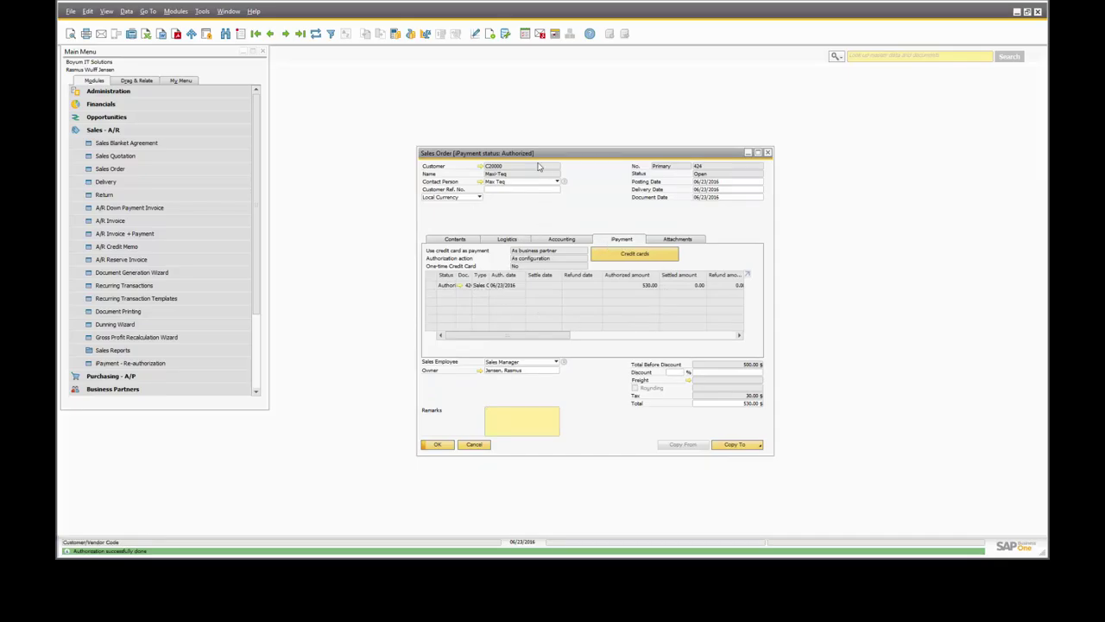
left_click_drag(775, 322, 1043, 337)
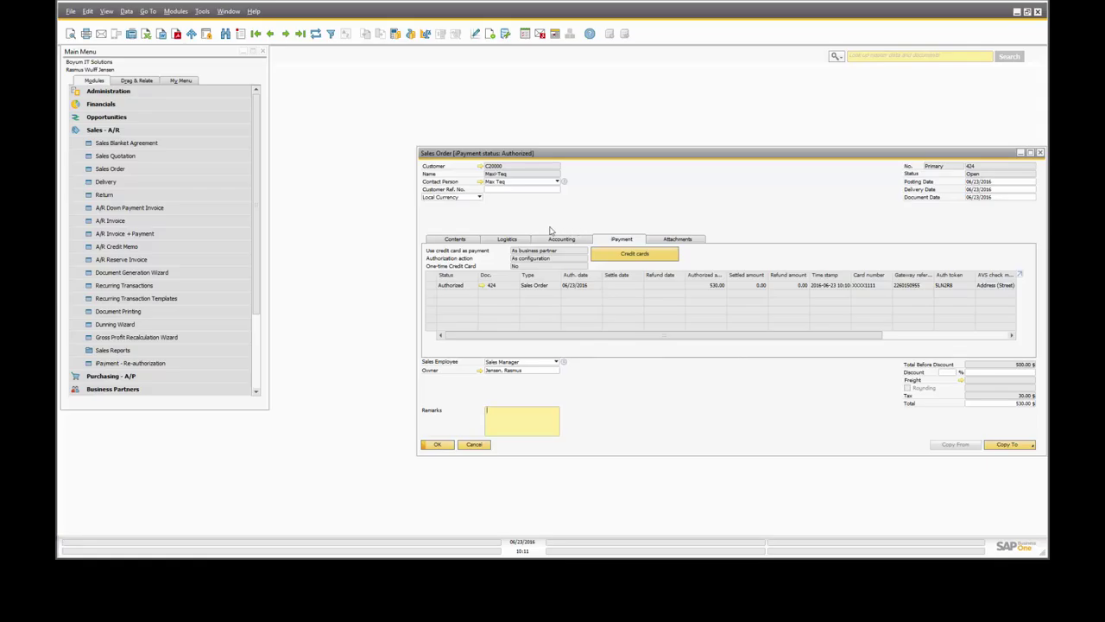
left_click(458, 240)
left_click_drag(570, 158, 469, 107)
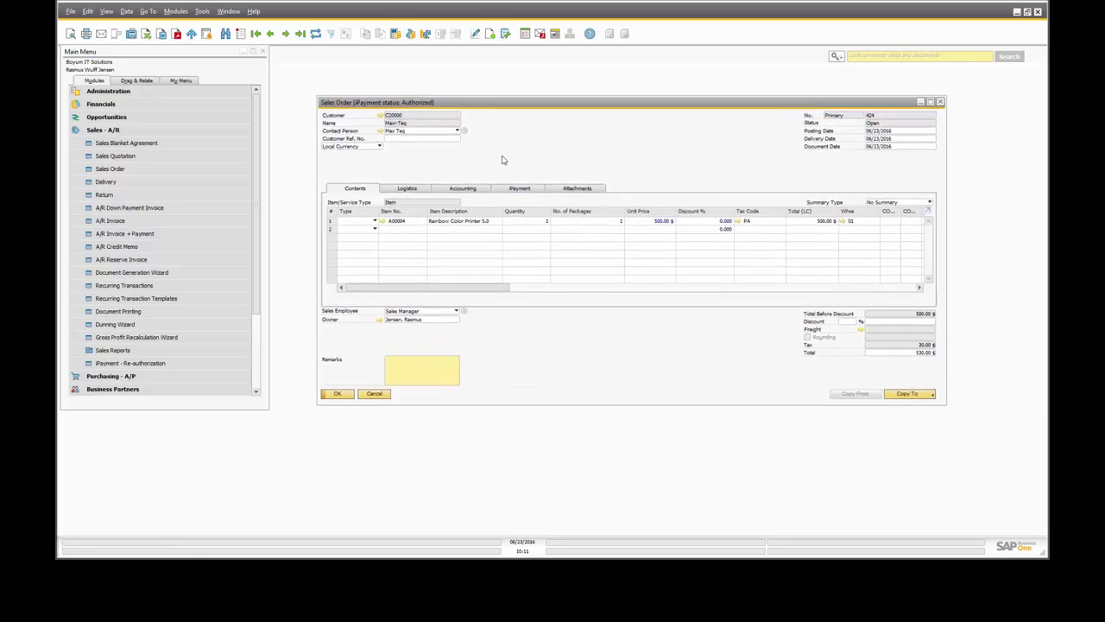
Copy sales order 424 to a new A/R invoice and bring the order back in front
left_click(892, 396)
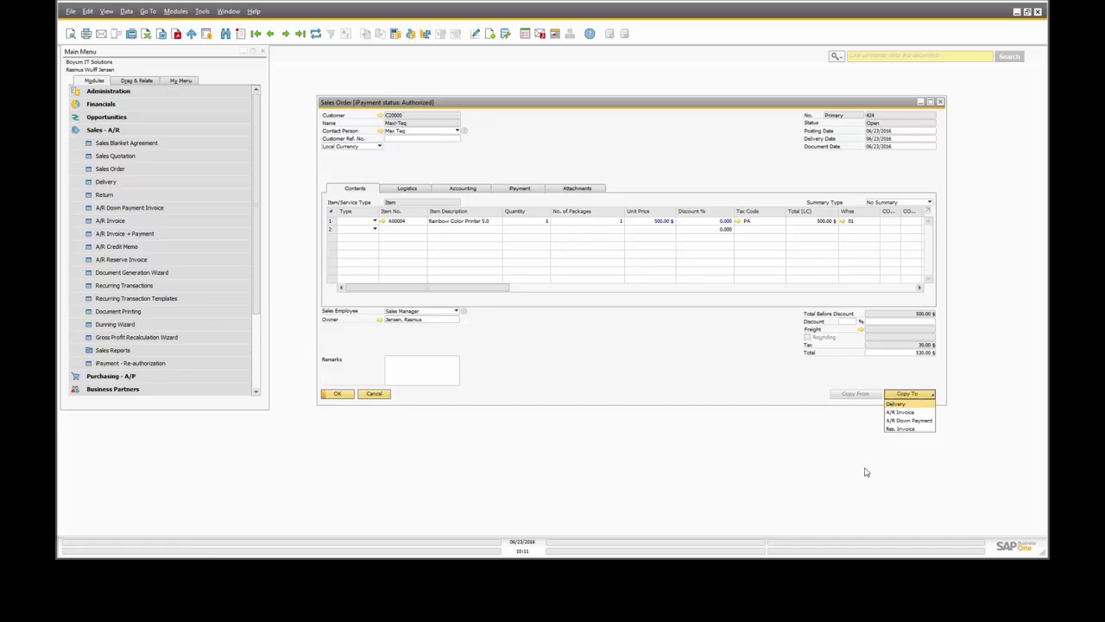
left_click(899, 413)
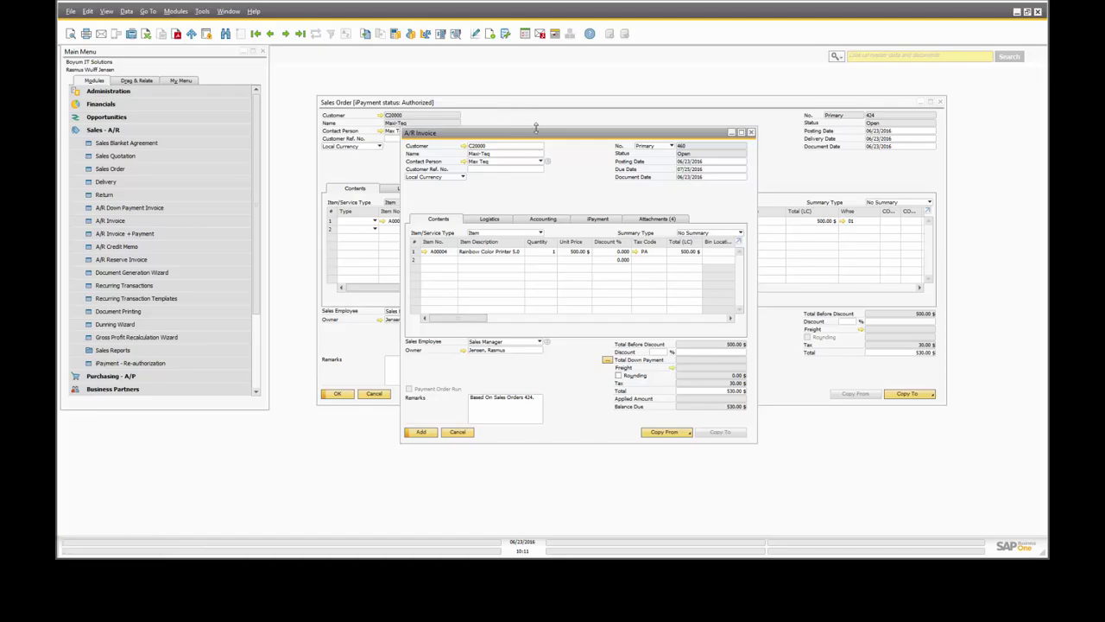
left_click_drag(535, 127, 655, 204)
left_click(380, 118)
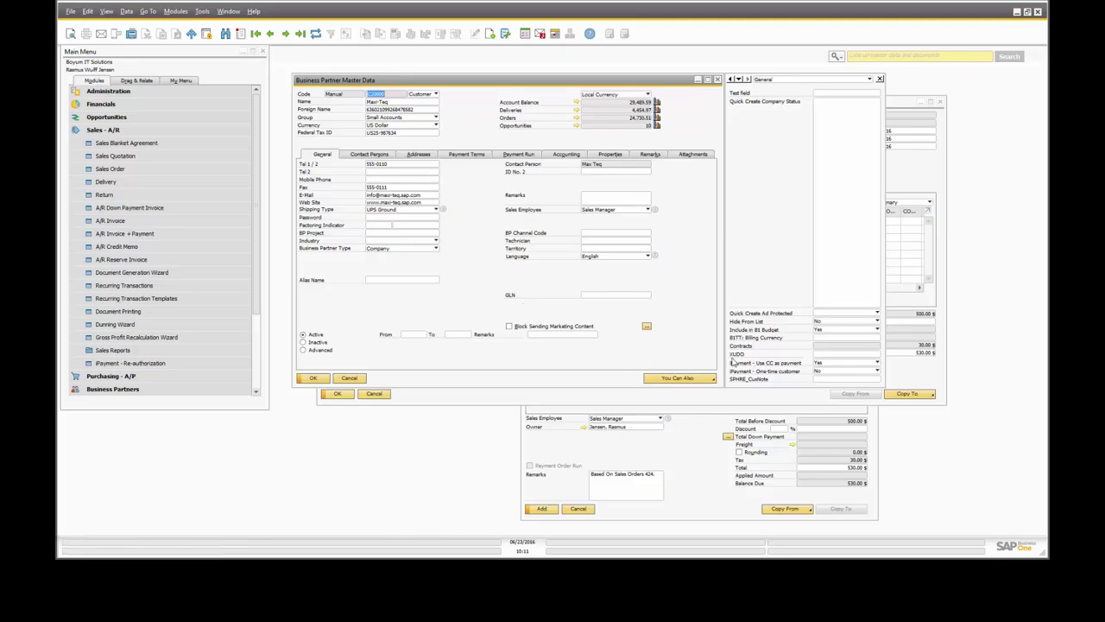
Review Maxi-Teq's iPayment - Use CC as payment field, keeping it set to Yes
left_click(848, 362)
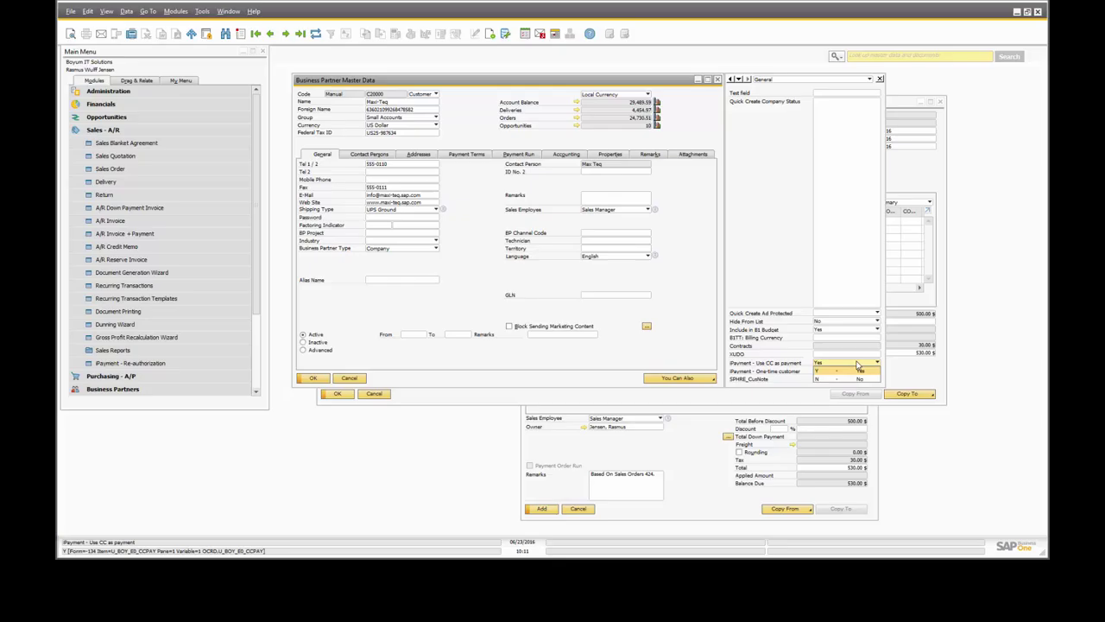
left_click(851, 363)
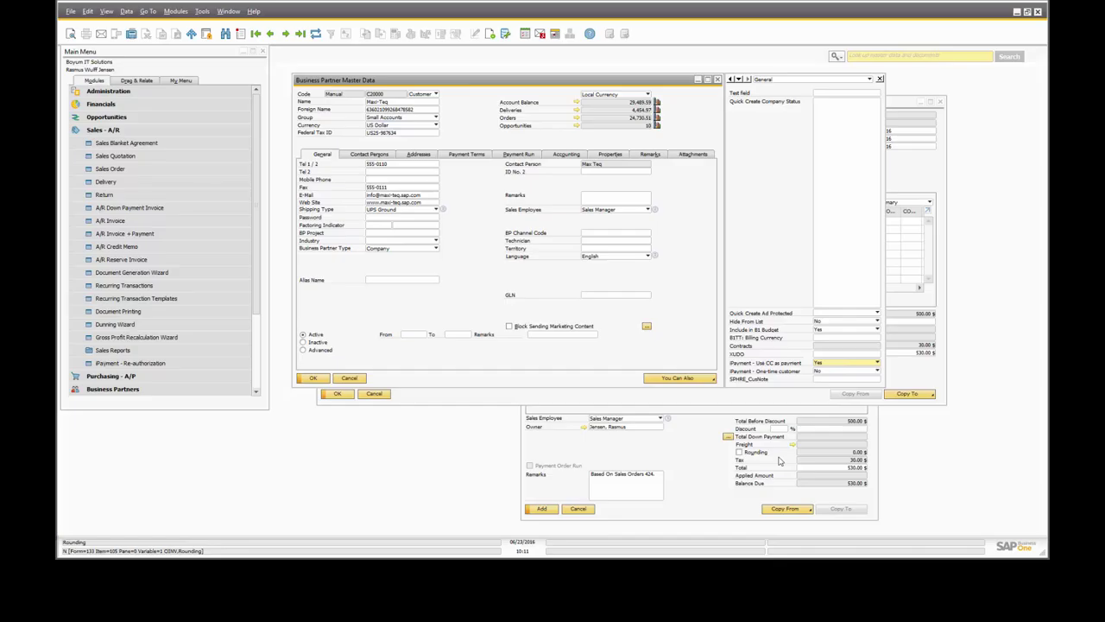
Close the business partner record and review the A/R invoice's credit card payment details
left_click(349, 378)
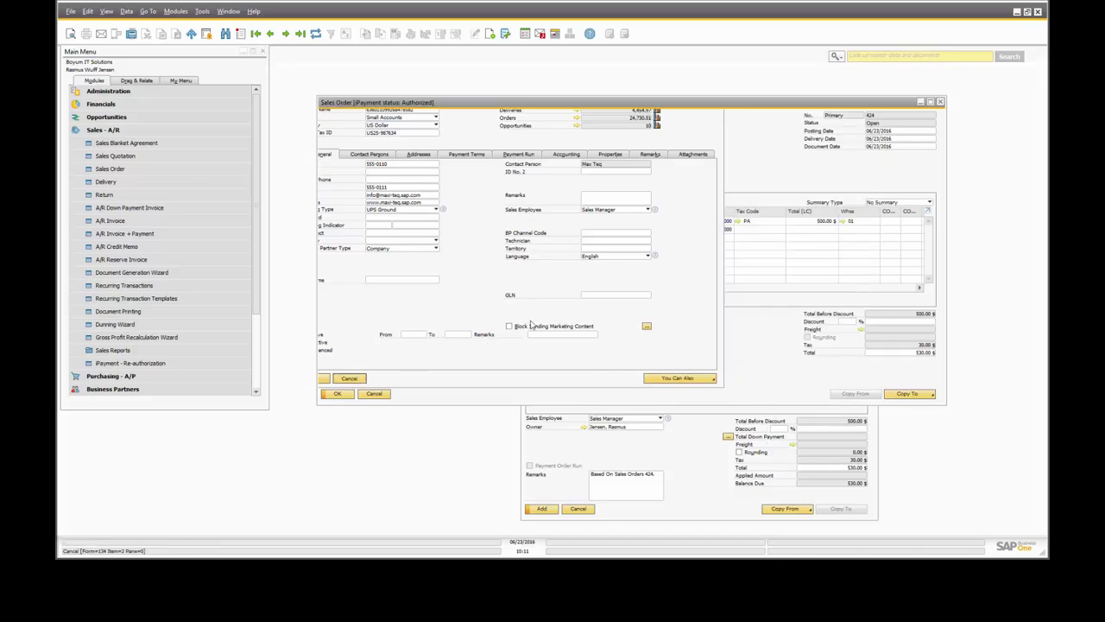
left_click(547, 406)
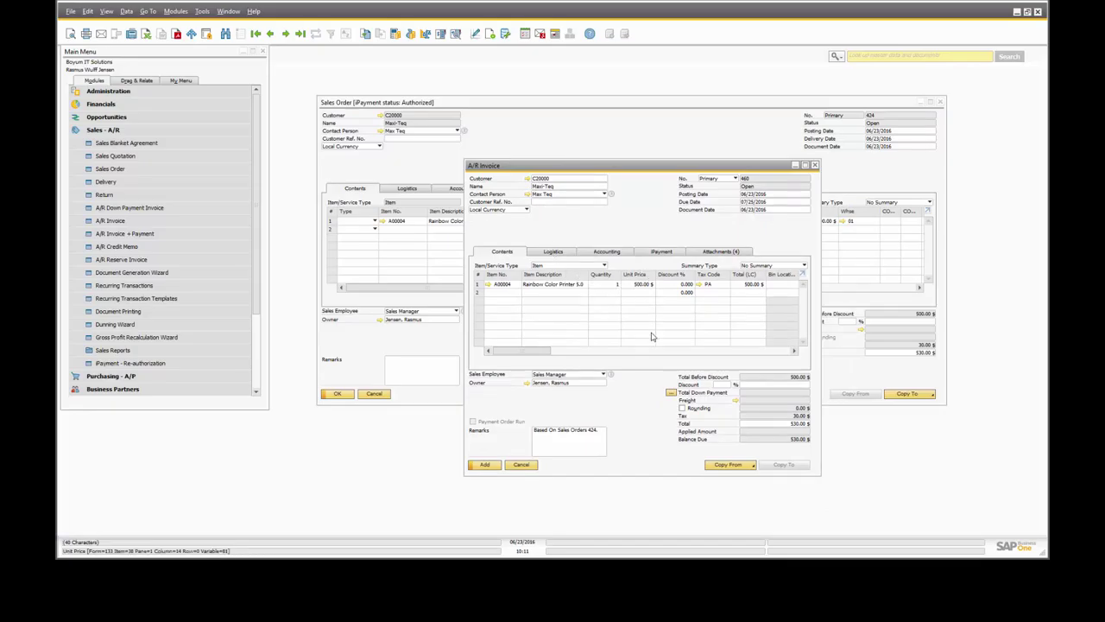
left_click(660, 251)
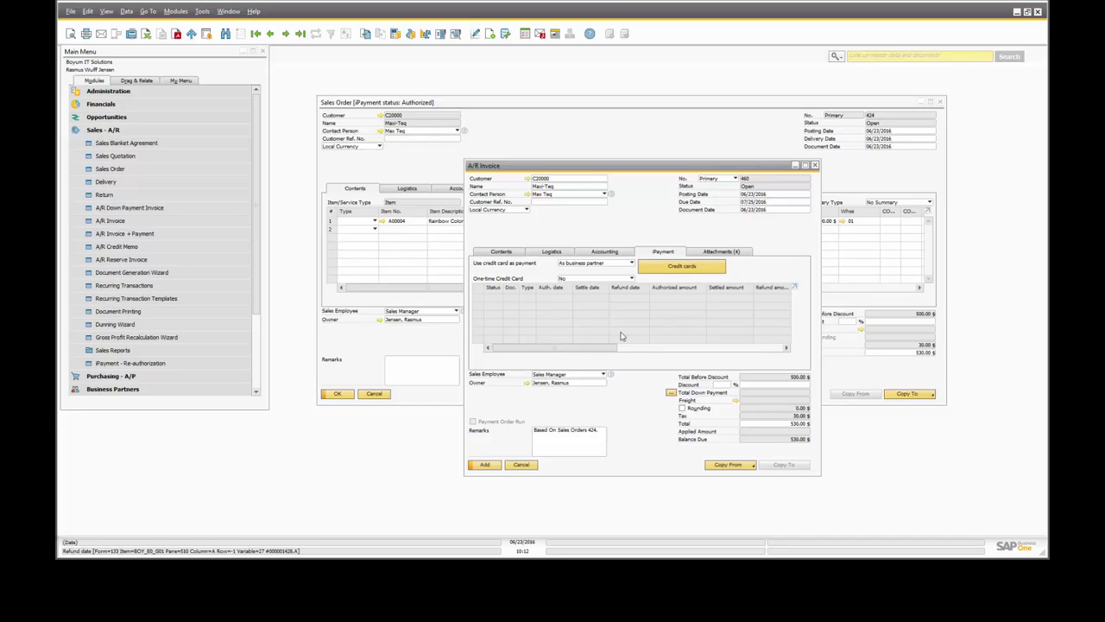
Add A/R invoice 460 for 530.00 $ and return to the now Closed sales order
left_click(498, 469)
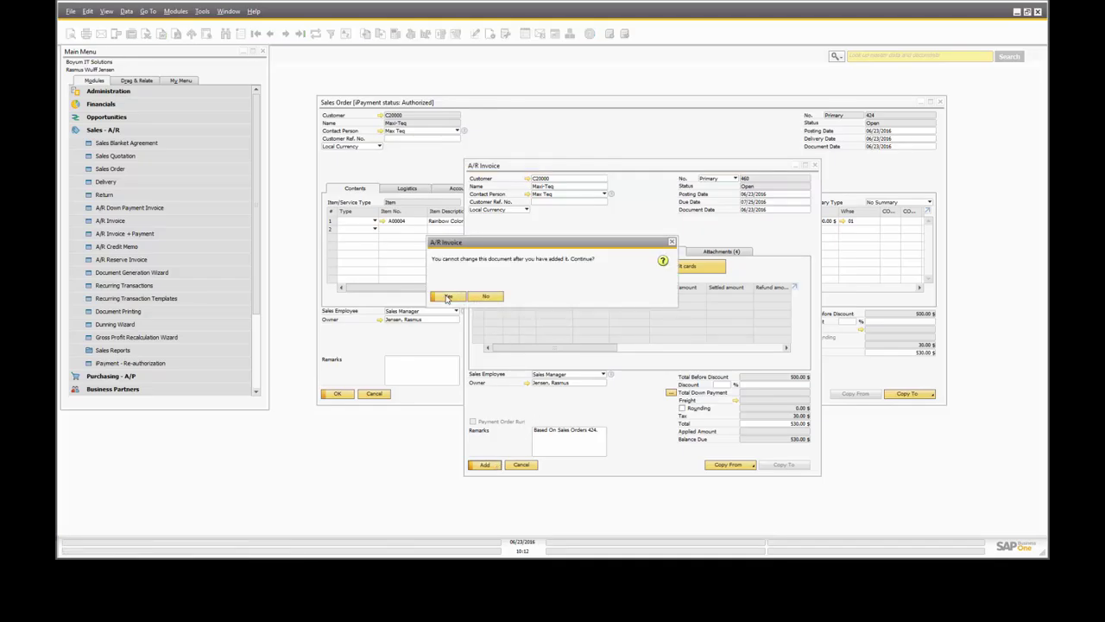
left_click(447, 297)
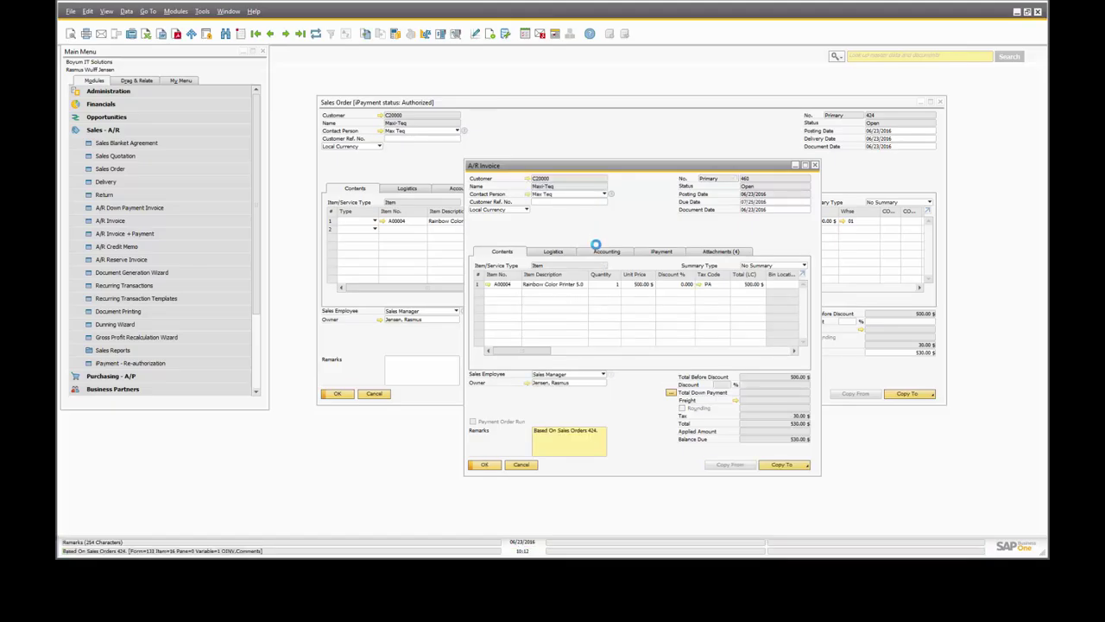
left_click(525, 132)
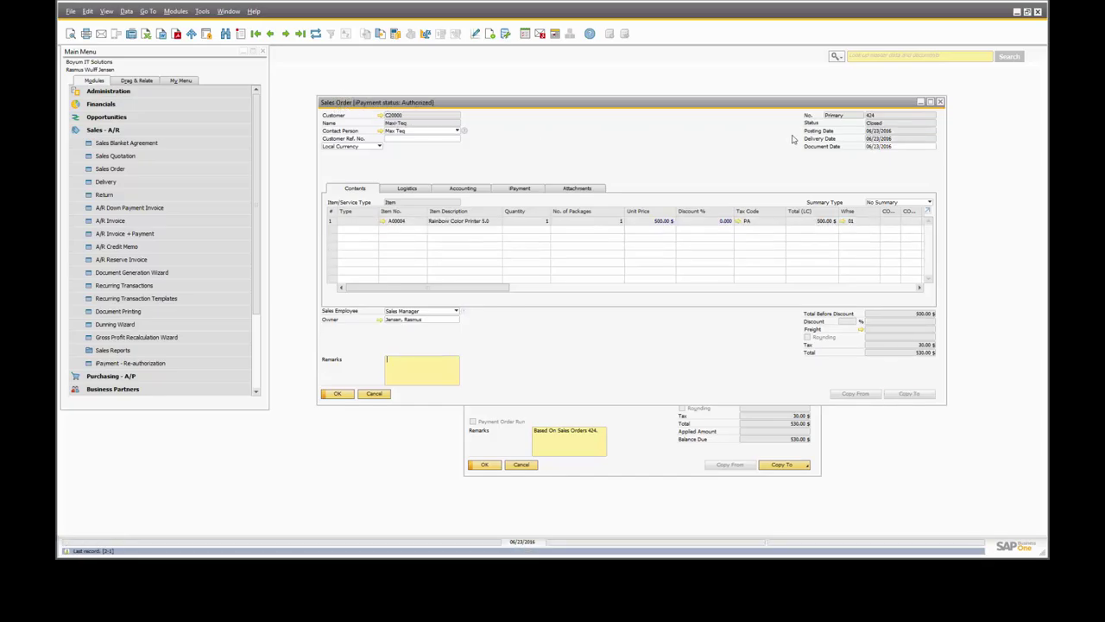
Compare the sales order's 530.00 iPayment authorization with invoice 460's Payment tab details
left_click(575, 188)
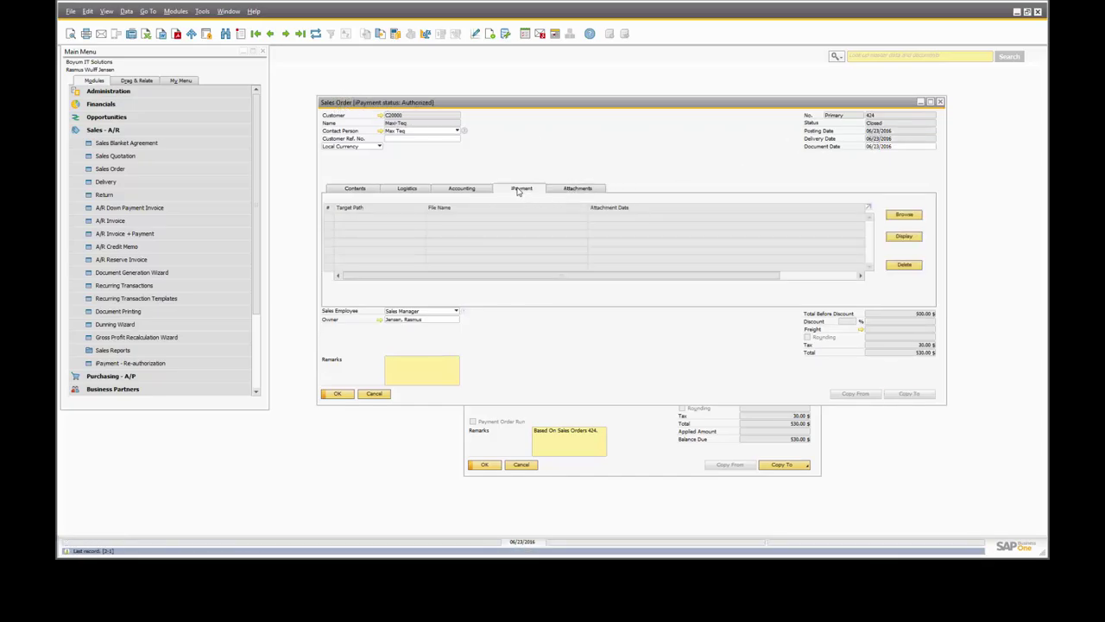
left_click(521, 188)
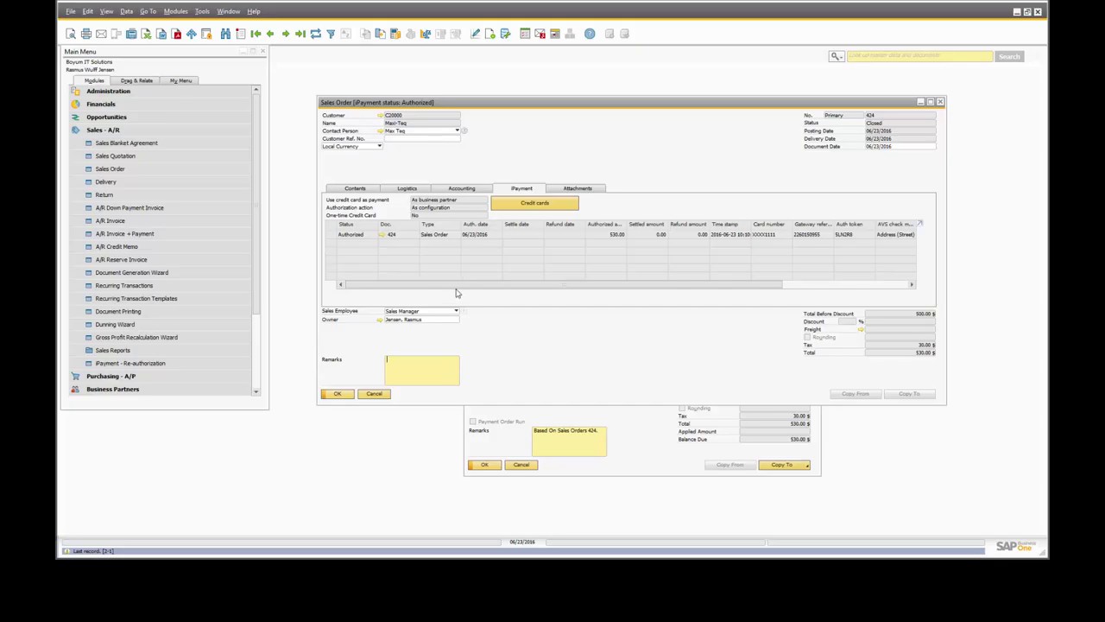
left_click(631, 410)
left_click(649, 259)
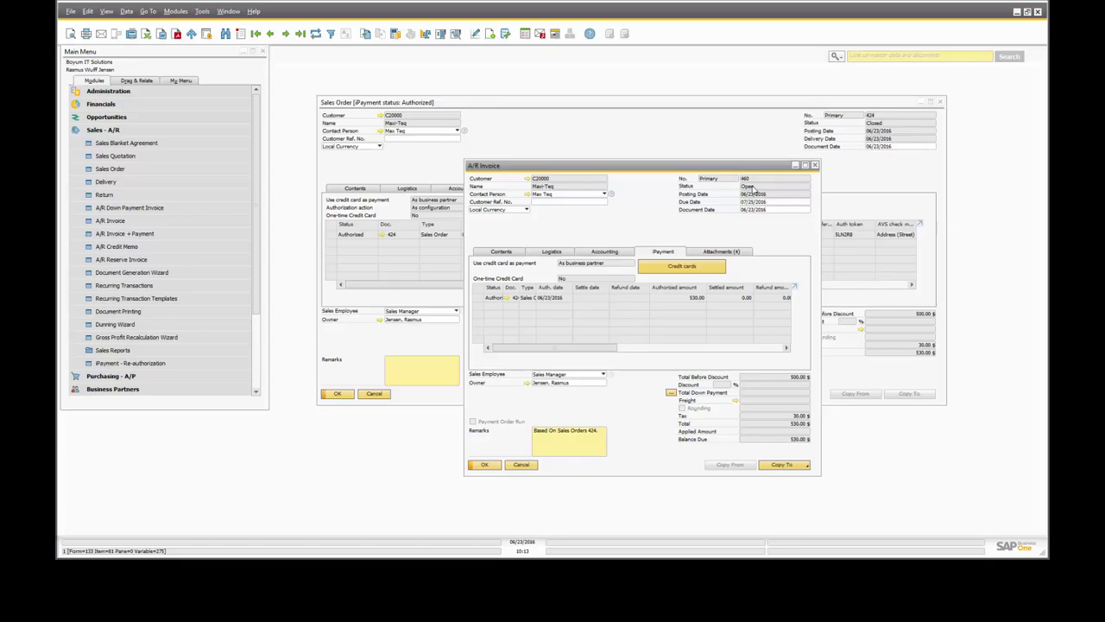
Open Banking > Credit Card Processing (iPayment) > Batch Settlement from the main menu
left_click(102, 130)
left_click(207, 168)
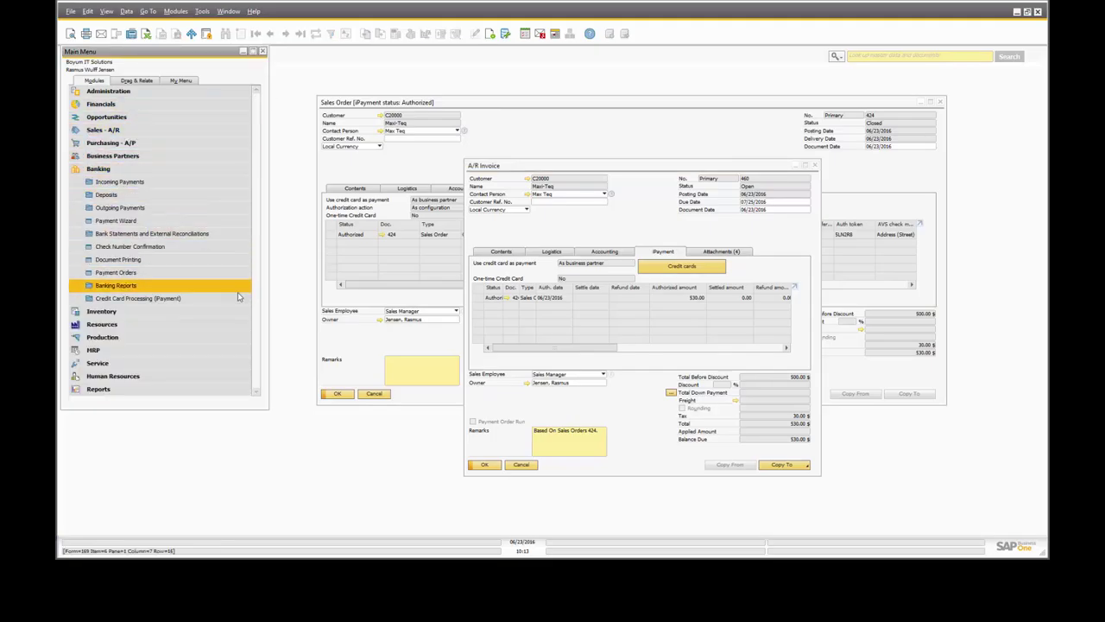
left_click(177, 301)
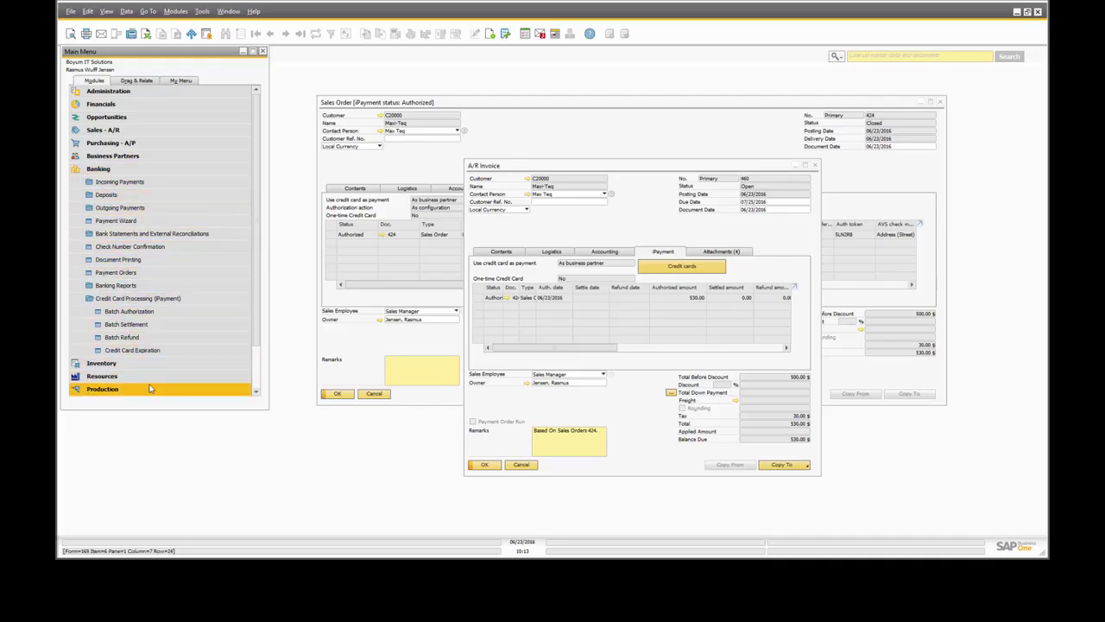
left_click(119, 328)
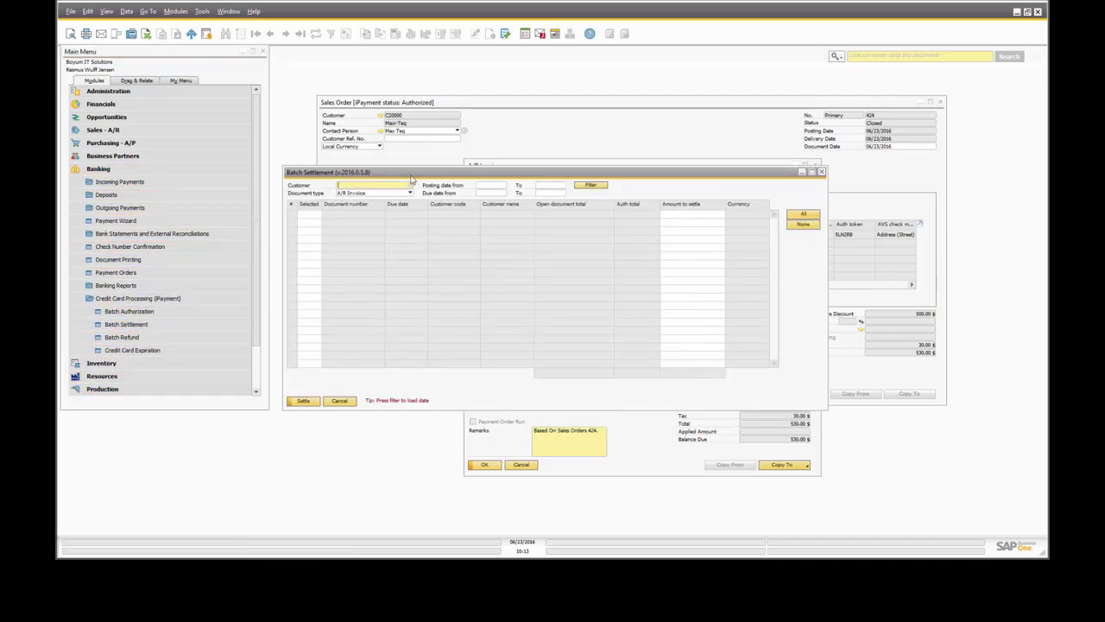
left_click_drag(406, 171, 438, 264)
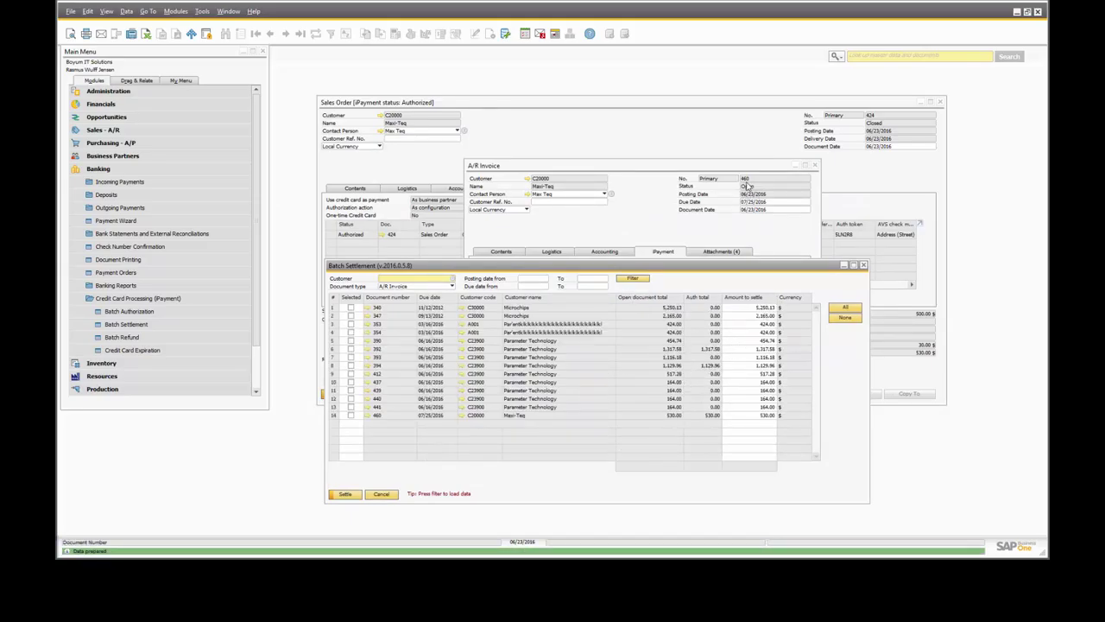
Settle Maxi-Teq's invoice 460 for 530.00 $ and confirm the settlement
left_click(350, 415)
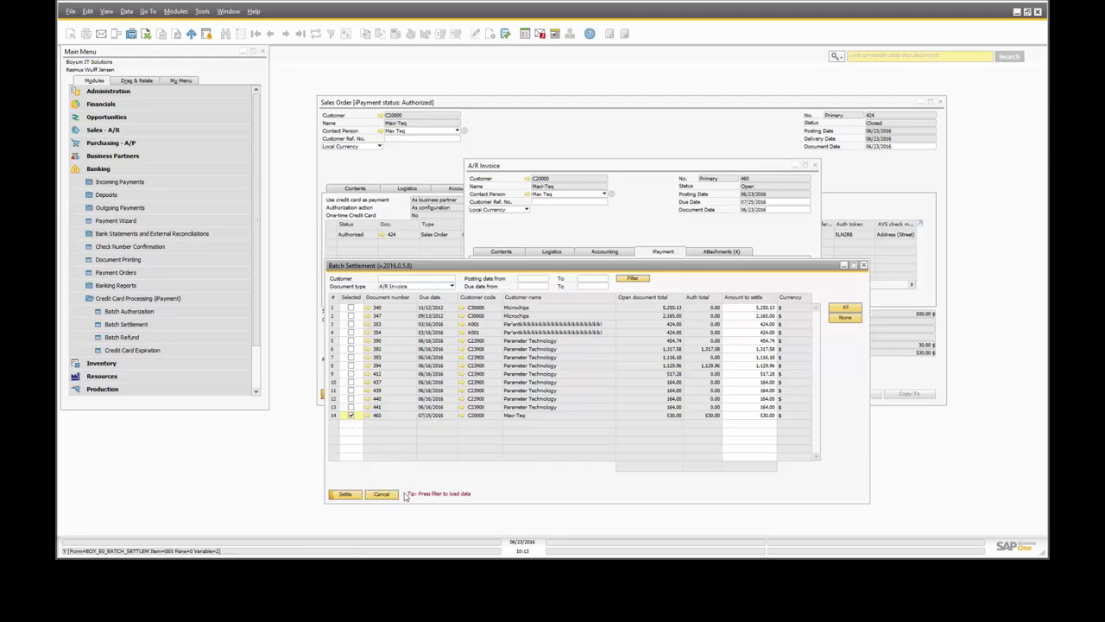
left_click(341, 496)
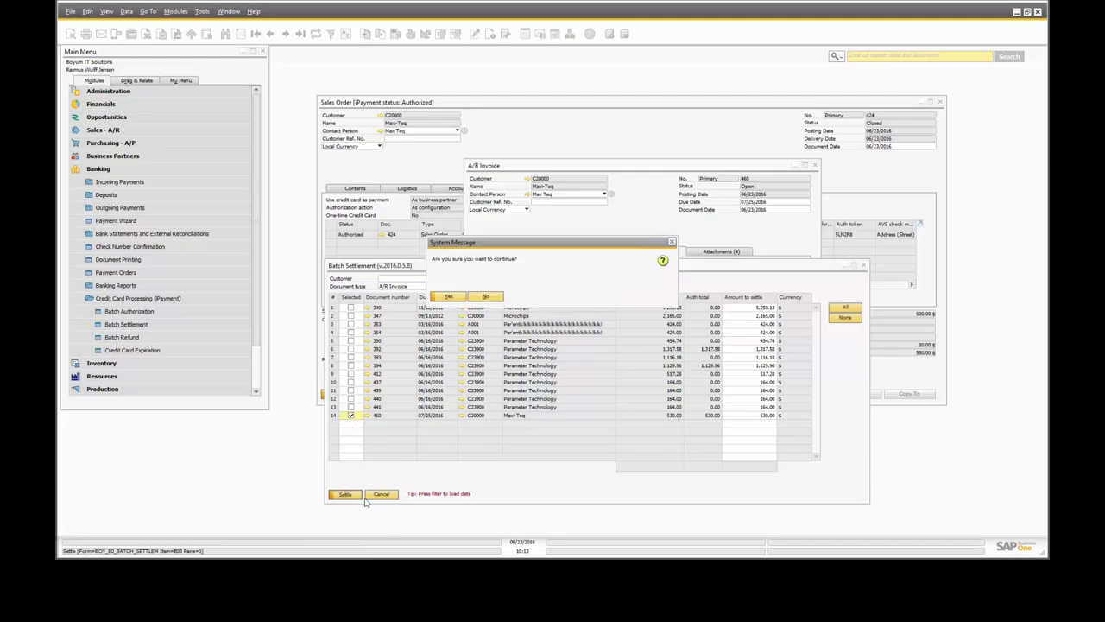
left_click(458, 300)
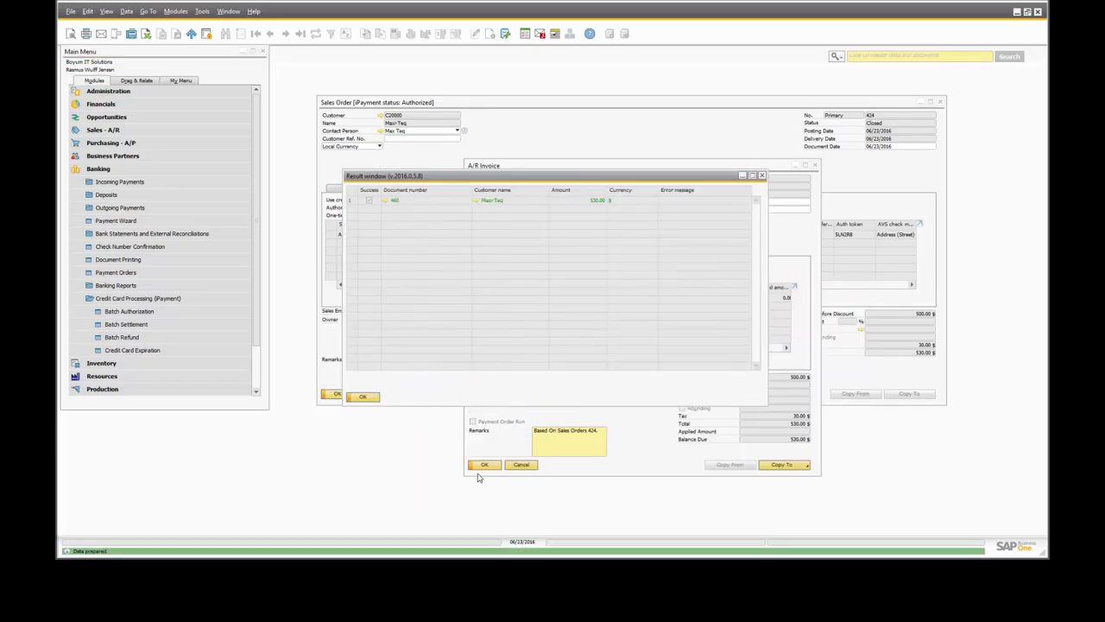
Move the Result window aside and bring forward sales order 424 showing Settled
left_click_drag(507, 176, 725, 260)
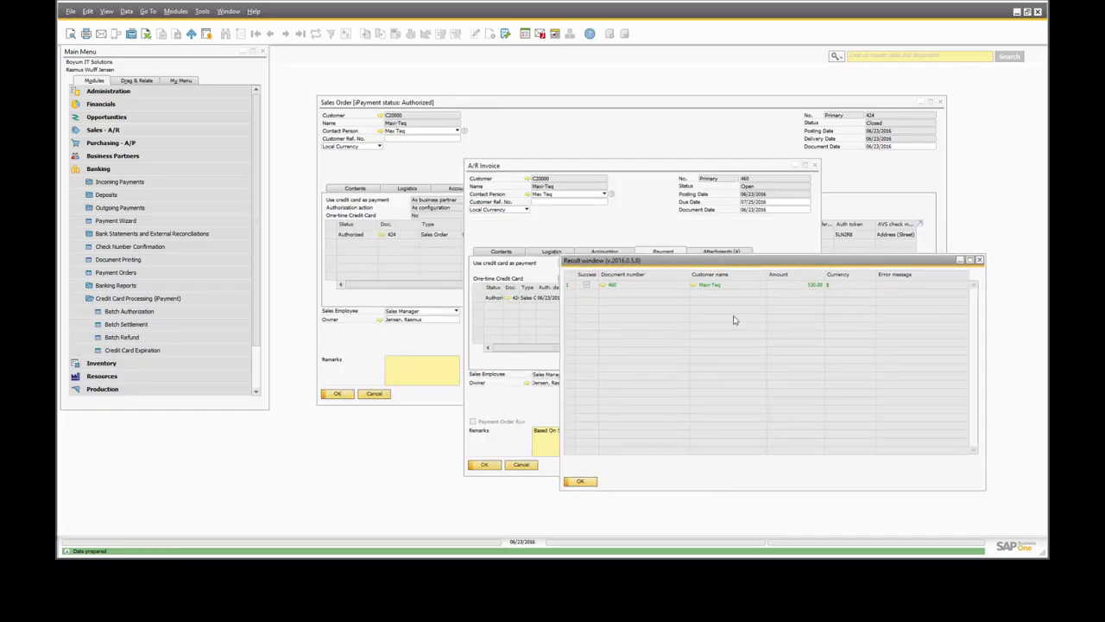
left_click(538, 130)
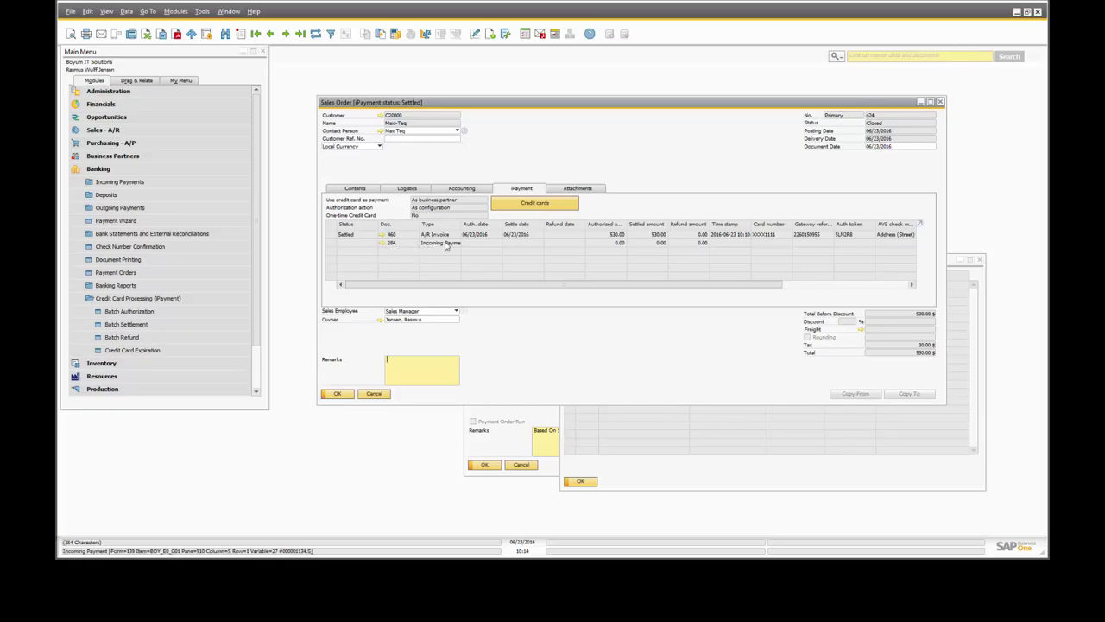
Inspect incoming payment 284 from the sales order, then open A/R invoice 460
left_click(385, 243)
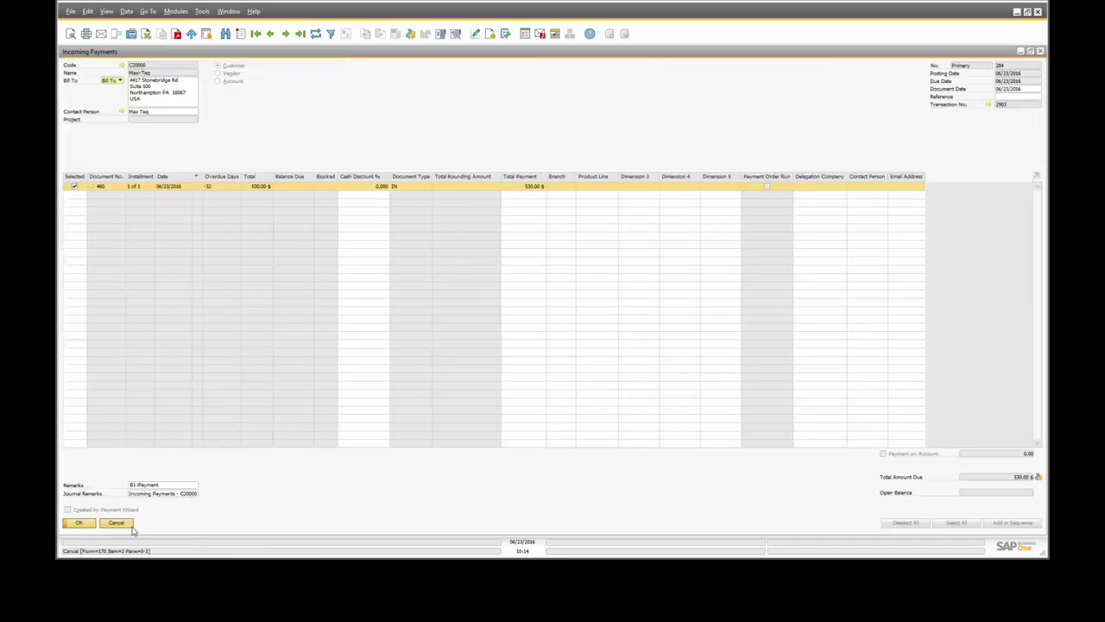
left_click(116, 522)
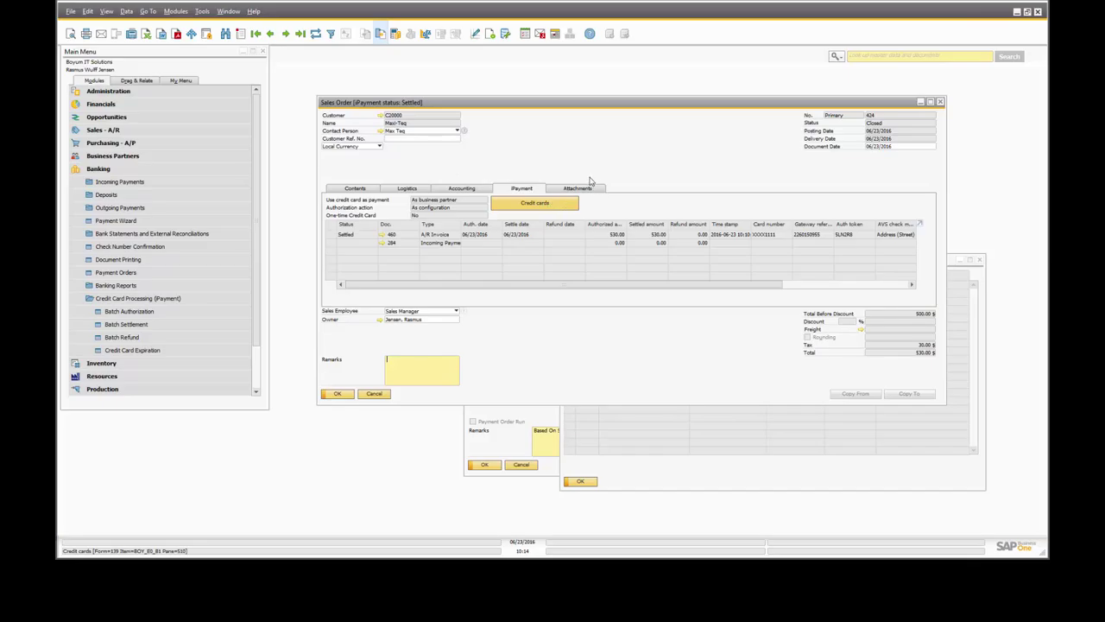
left_click(379, 234)
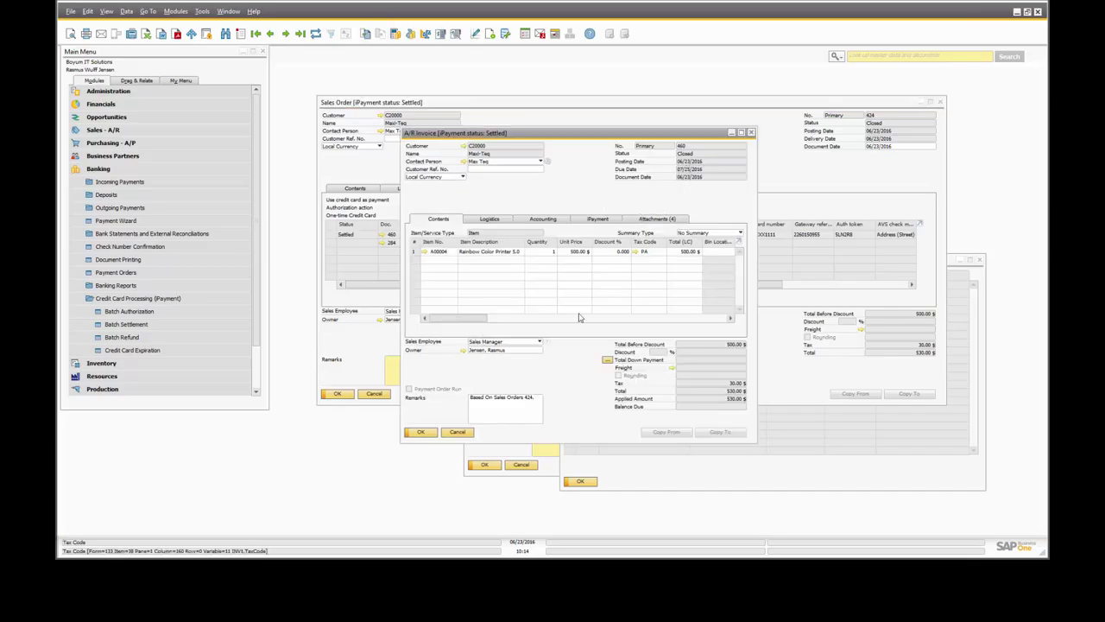
From invoice 460's Payments List, check payment 284's Visa payment means and close it
left_click(411, 34)
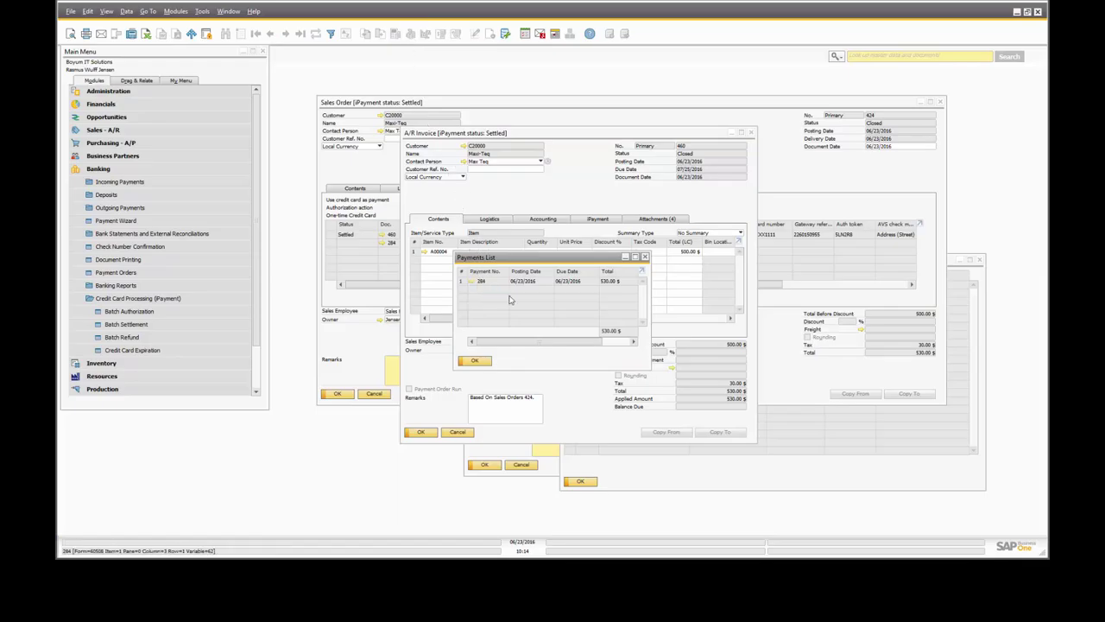
left_click(473, 280)
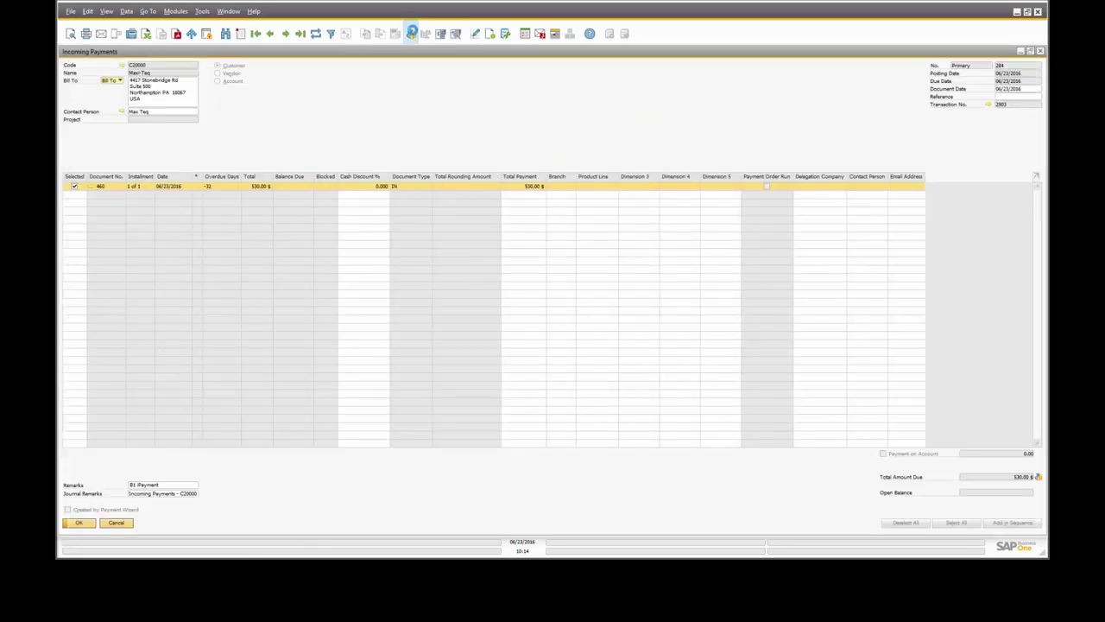
left_click(412, 33)
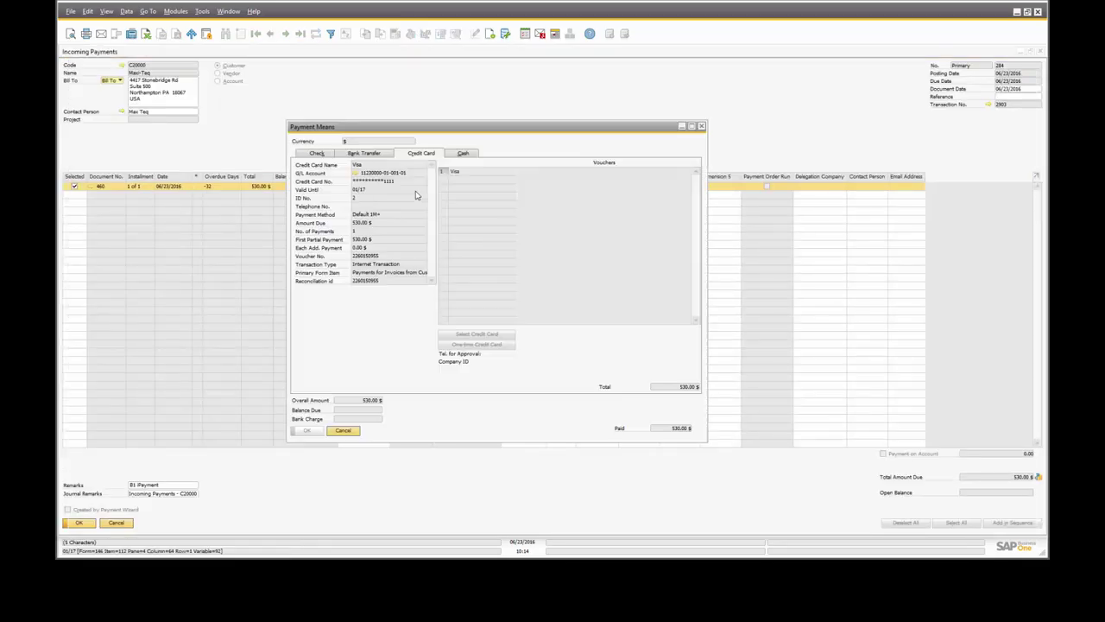
left_click(345, 432)
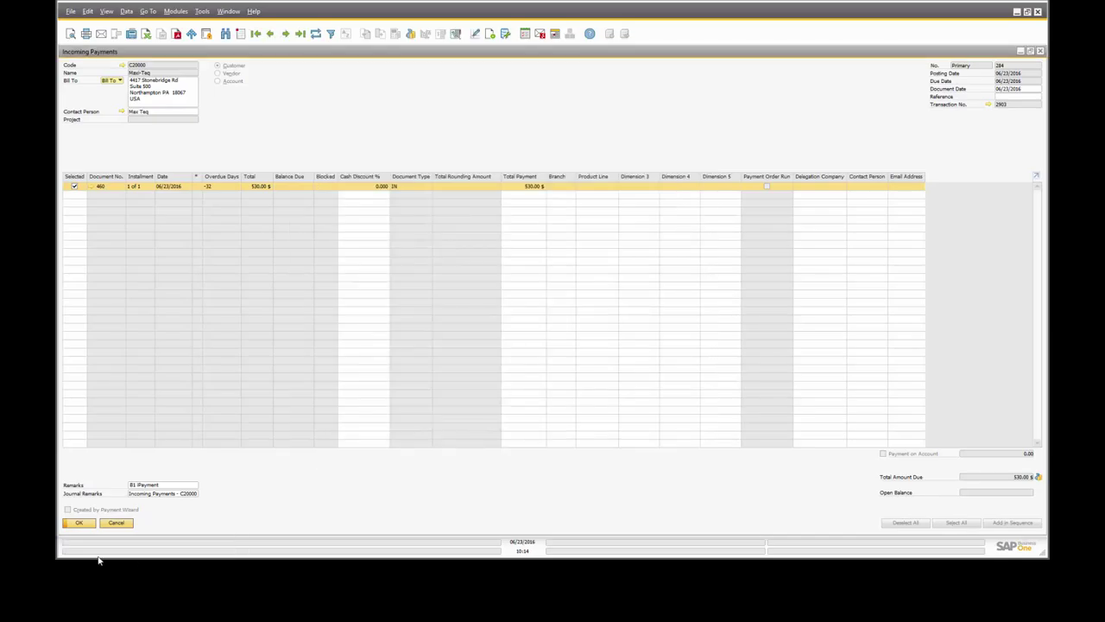
left_click(115, 523)
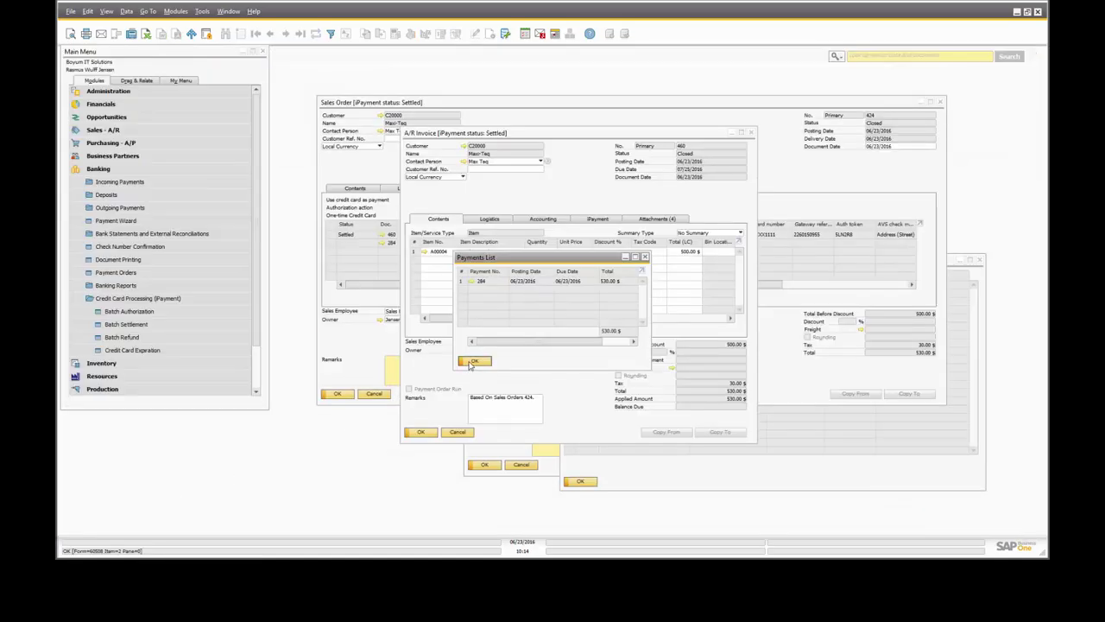